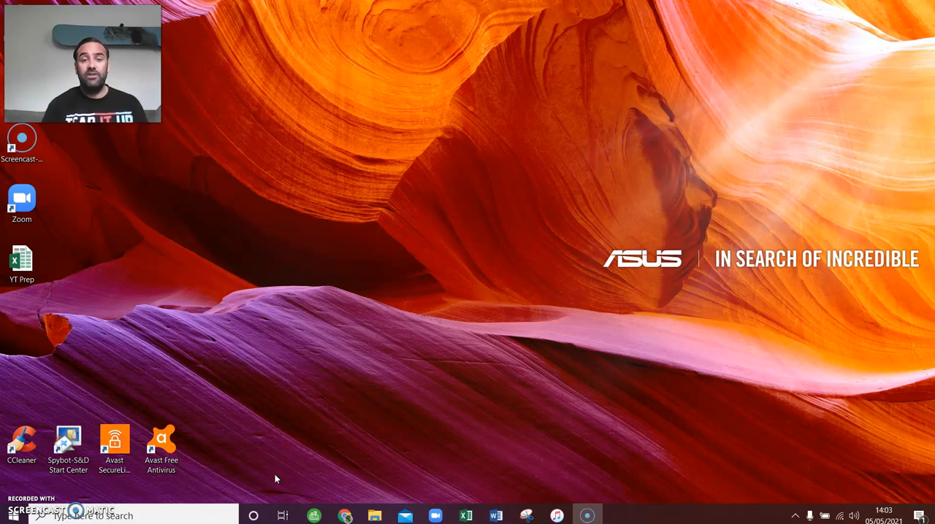
# - Switch to the YT Prep workbook in Excel and show the numbered task list on Sheet2
pyautogui.click(463, 516)
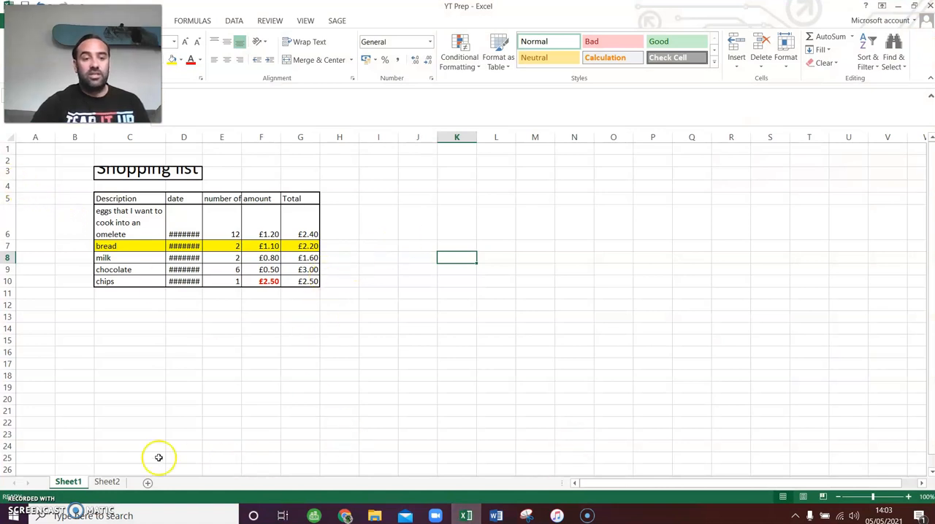
pyautogui.click(107, 482)
pyautogui.scroll(-2, 136, 358)
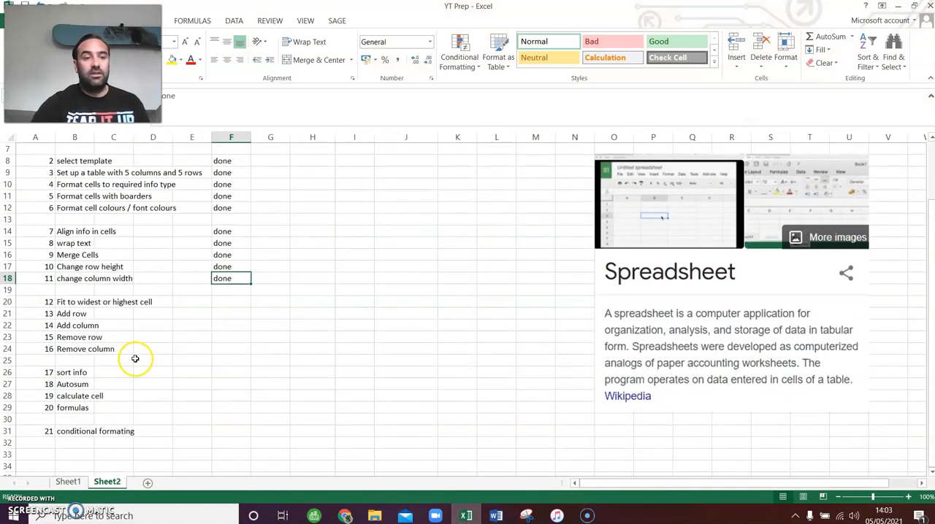
# - Review task 12, Fit to widest or highest cell, and its status cell F20
pyautogui.click(98, 306)
pyautogui.press('Right')
pyautogui.press('Right')
pyautogui.press('Right')
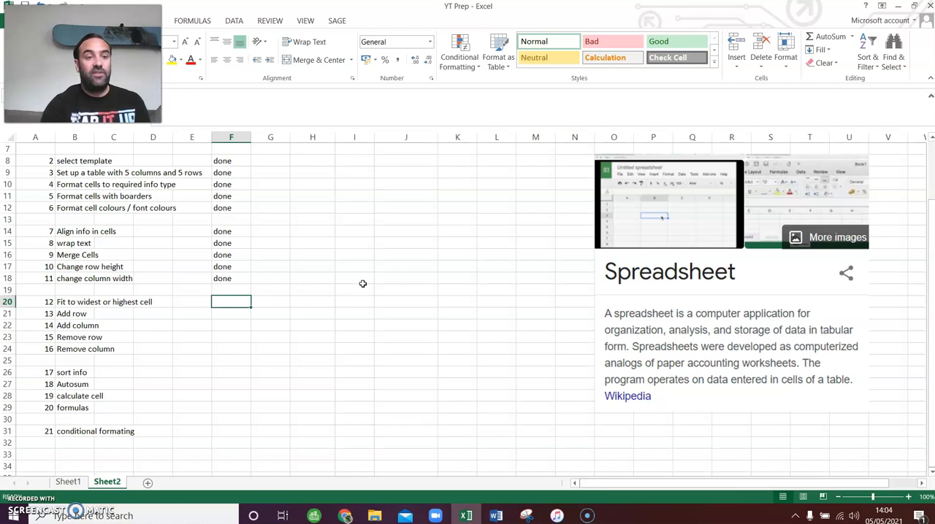
pyautogui.press('Left')
pyautogui.press('Left')
pyautogui.press('Left')
pyautogui.press('Left')
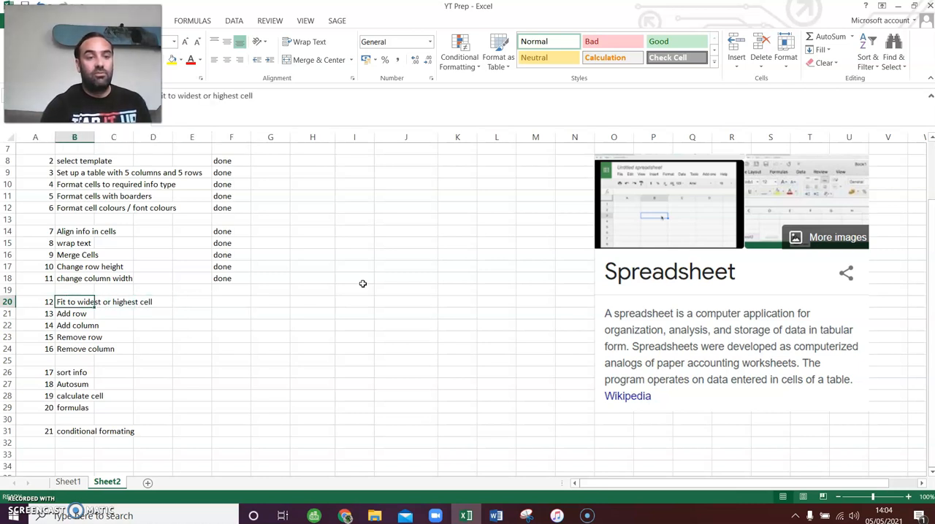
pyautogui.press('Right')
pyautogui.press('Right')
pyautogui.press('Right')
pyautogui.press('Right')
# - Autofit the height of row 3 on Sheet1 to the Shopping list title
pyautogui.click(67, 482)
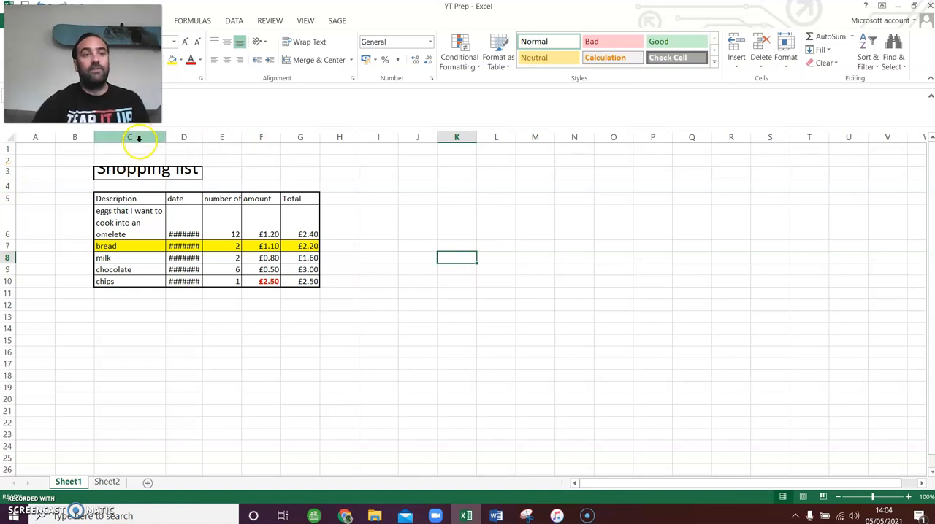
pyautogui.click(8, 172)
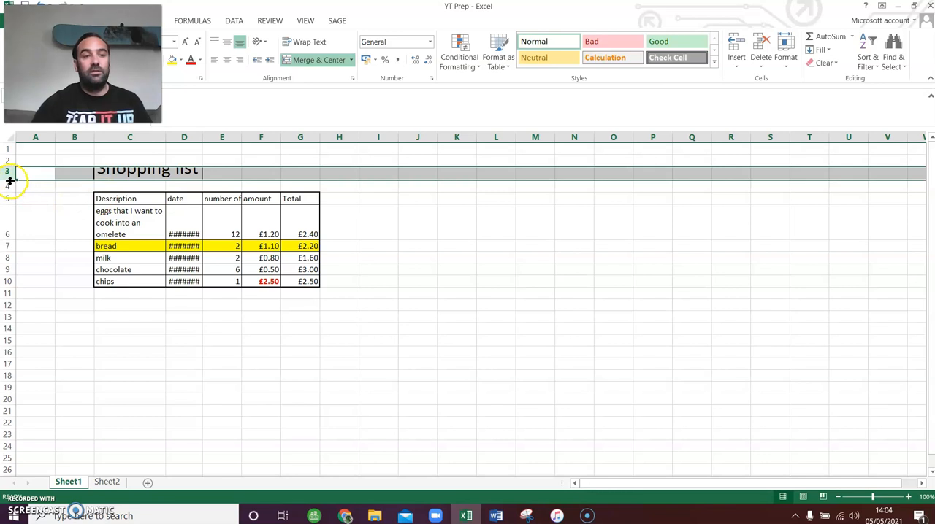
pyautogui.doubleClick(9, 179)
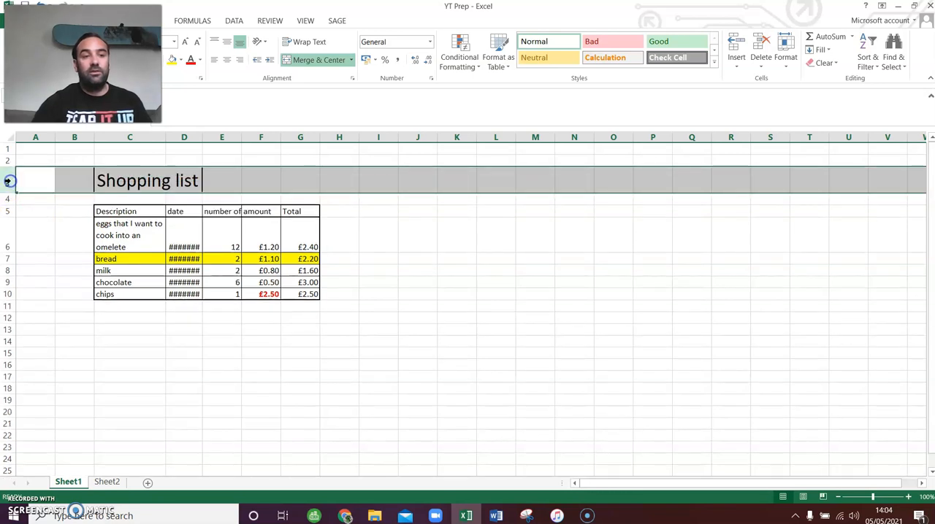
pyautogui.click(243, 184)
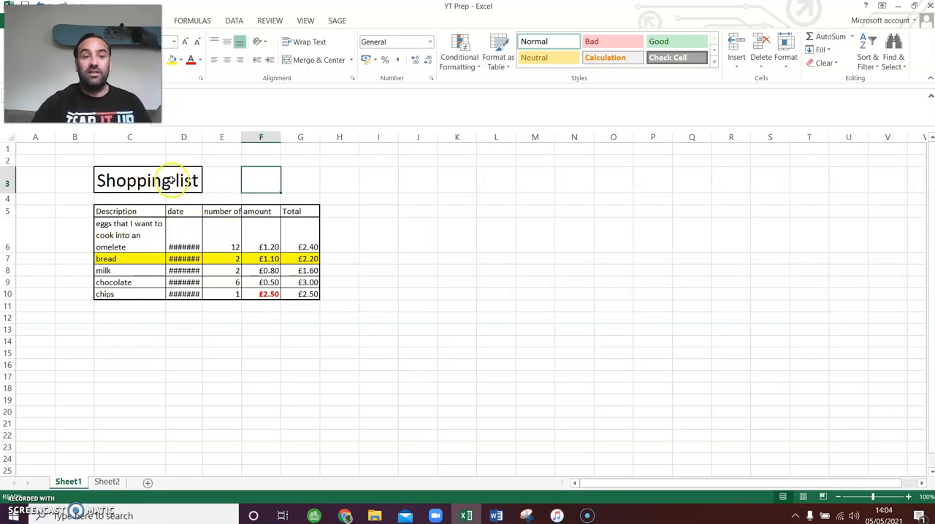
# - Autofit the widths of the number of items column E and the date column D to their contents
pyautogui.click(227, 211)
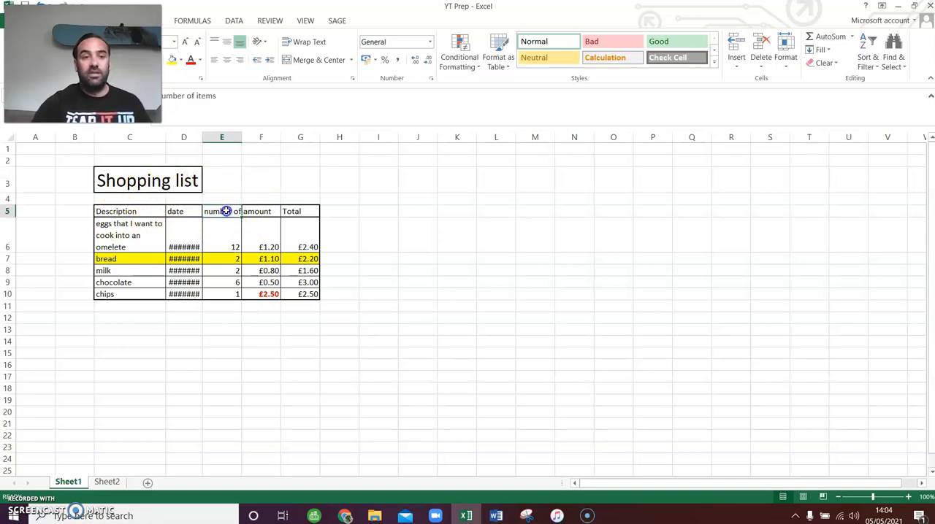
pyautogui.click(389, 259)
pyautogui.click(223, 211)
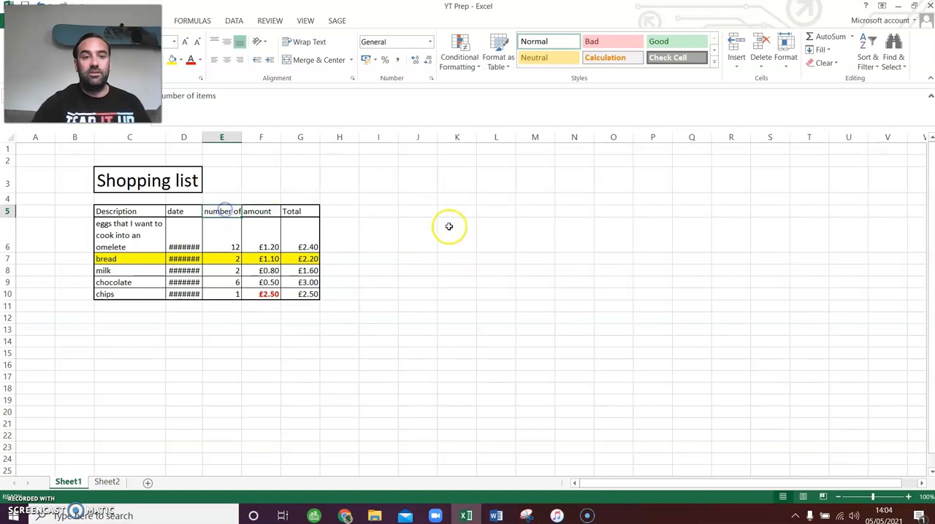
pyautogui.doubleClick(243, 137)
pyautogui.click(452, 236)
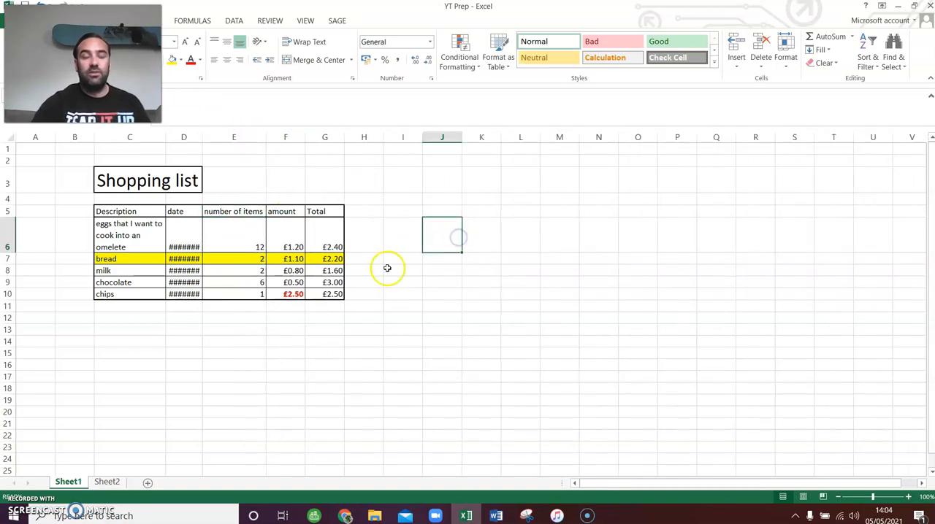
pyautogui.doubleClick(202, 137)
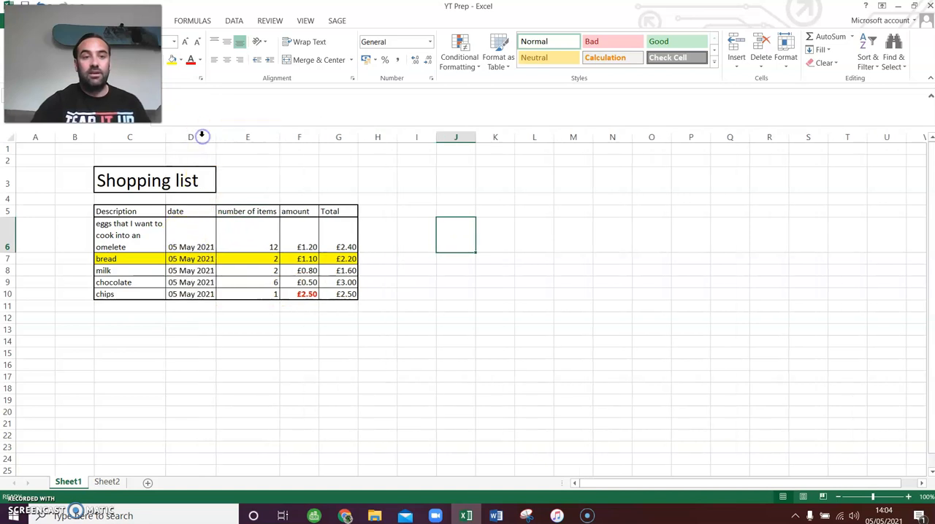
# - Try to autofit the width of the Description column C below the merged Shopping list title
pyautogui.click(128, 175)
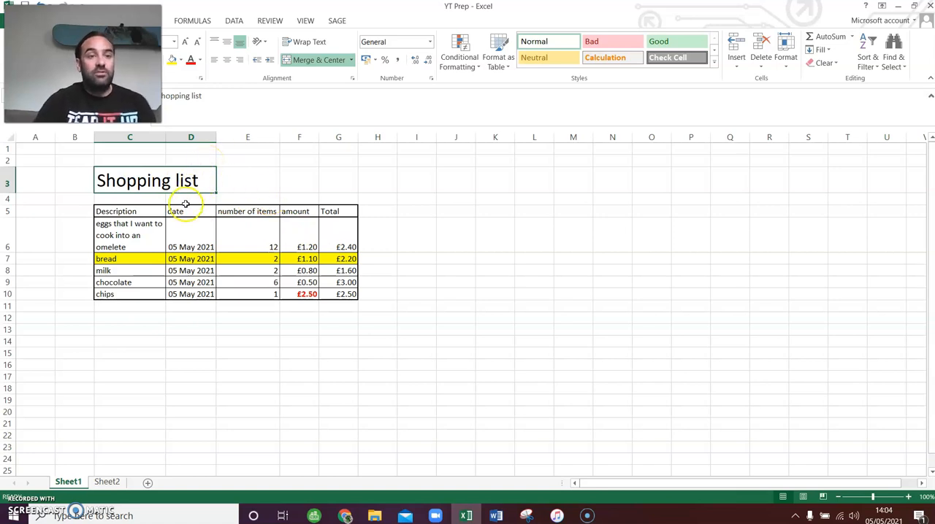
pyautogui.click(113, 212)
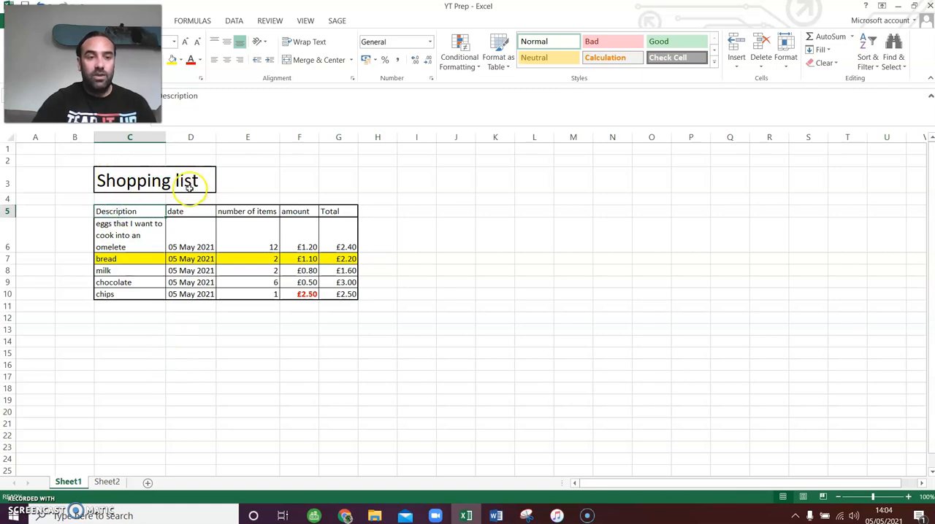
pyautogui.click(165, 135)
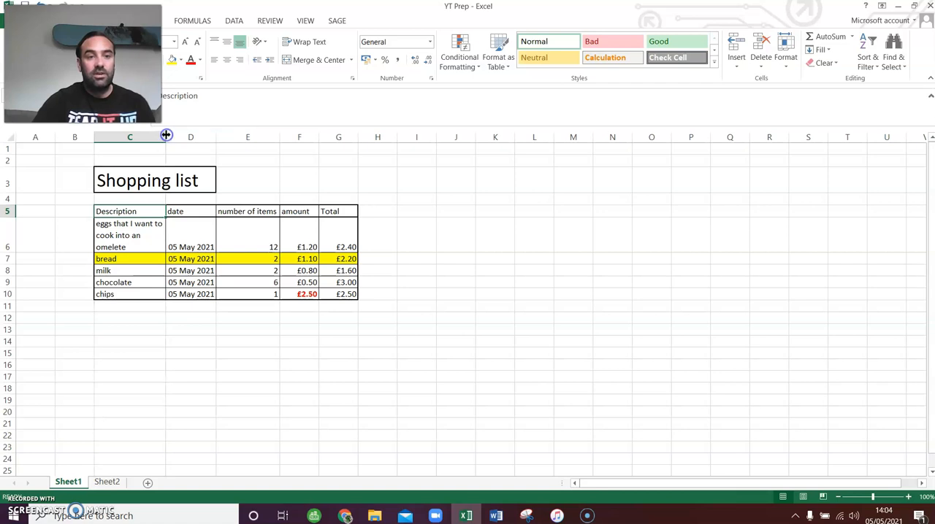
pyautogui.click(130, 181)
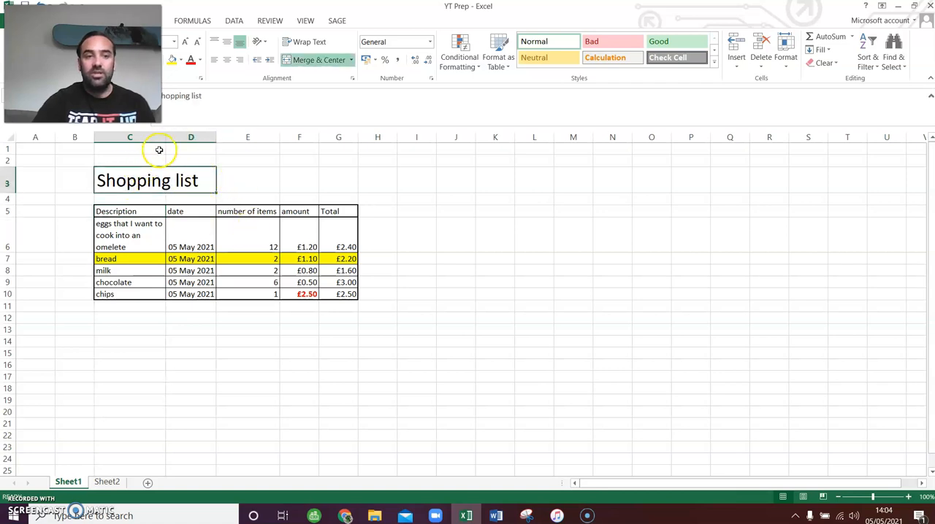
# - Widen the Description column C so the eggs text fits on two lines
pyautogui.moveTo(165, 137); pyautogui.dragTo(208, 138)
pyautogui.click(336, 400)
pyautogui.click(221, 185)
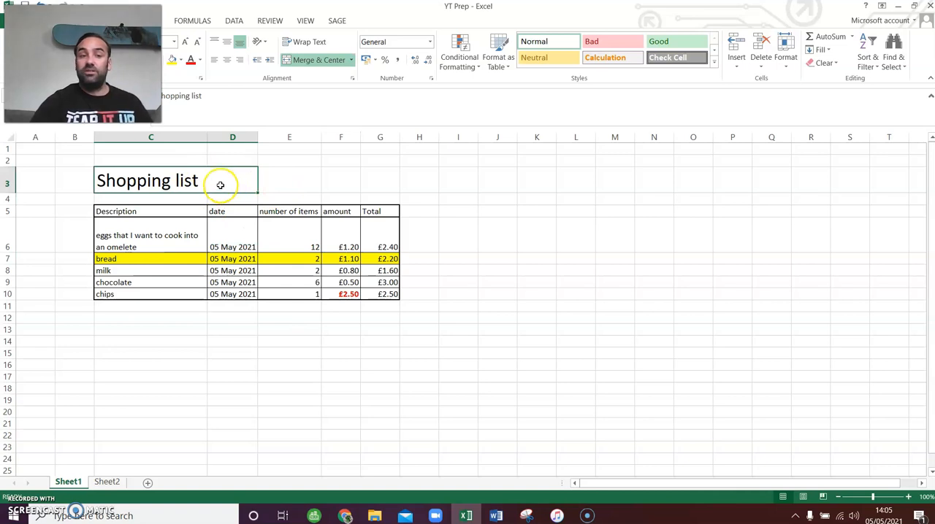
pyautogui.click(281, 187)
# - Unmerge the Shopping list title cell C3:D3 by turning off Merge cells in its alignment format
pyautogui.click(183, 181)
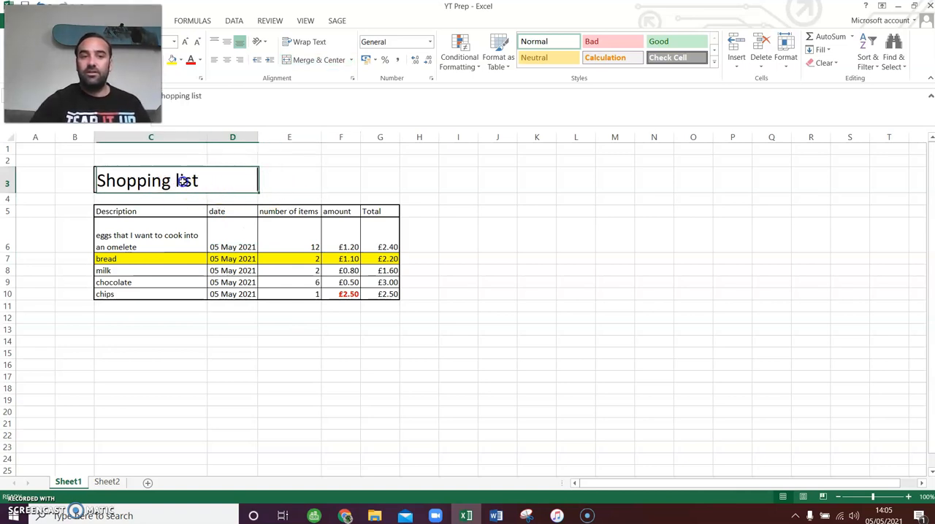
pyautogui.rightClick(178, 181)
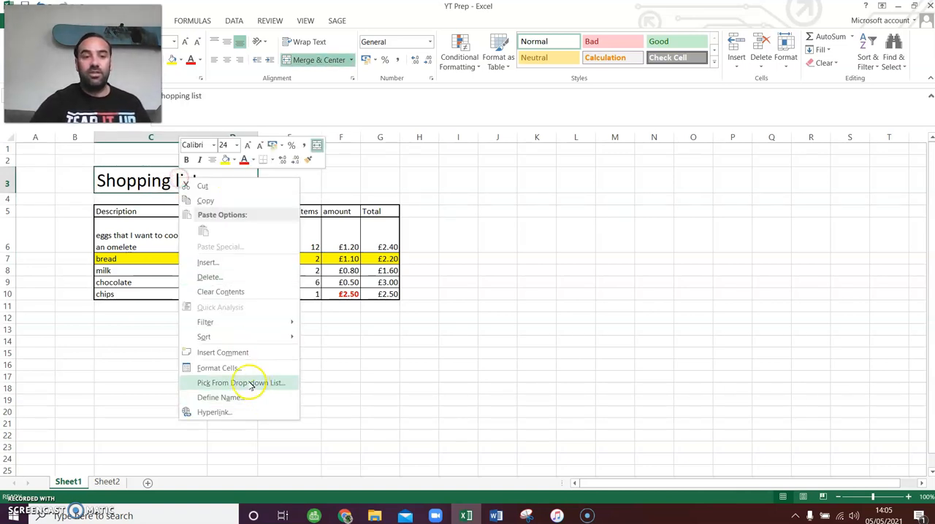
pyautogui.click(239, 365)
pyautogui.click(138, 238)
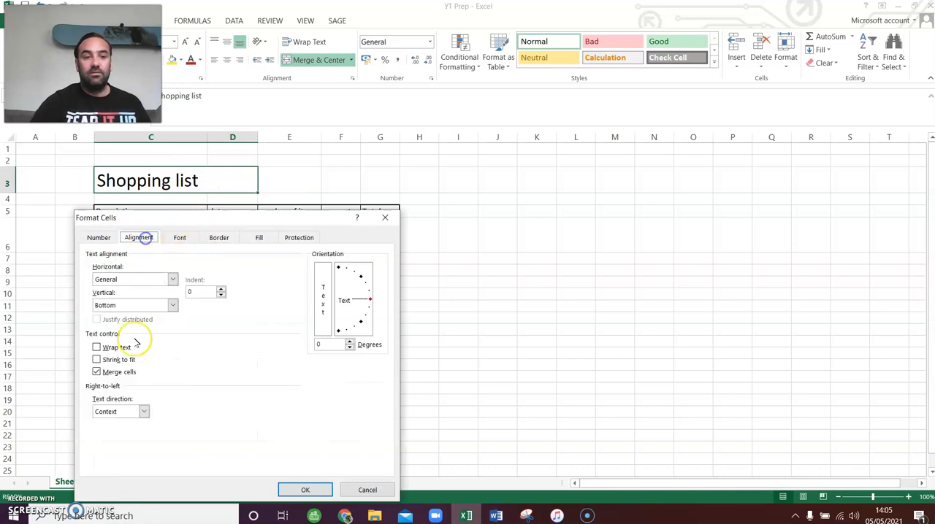
pyautogui.click(106, 370)
pyautogui.click(305, 490)
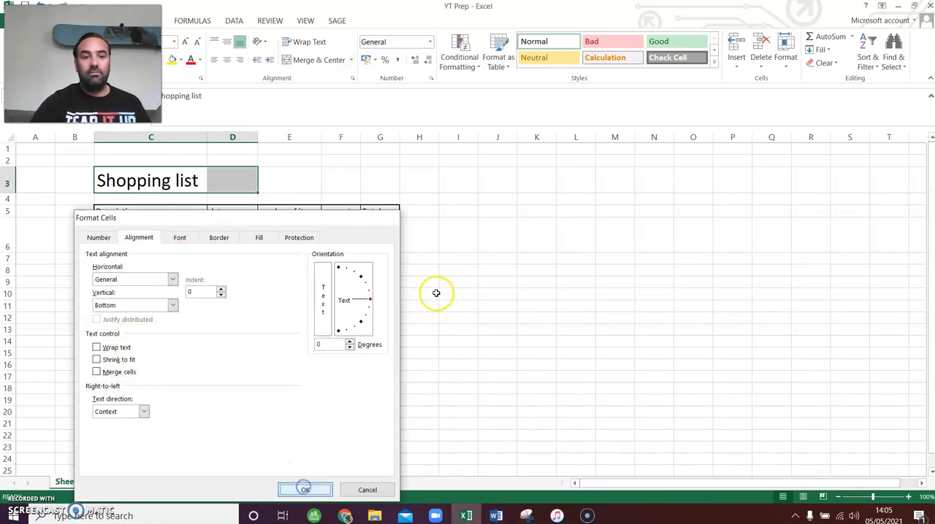
pyautogui.click(536, 282)
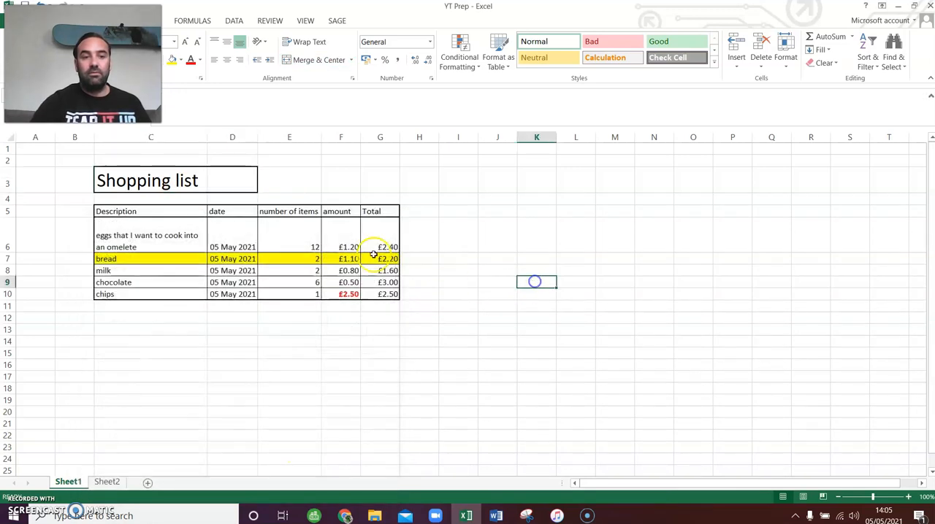
# - Autofit the Description column C to the unmerged title and select title cells C3:D3
pyautogui.doubleClick(209, 138)
pyautogui.click(176, 175)
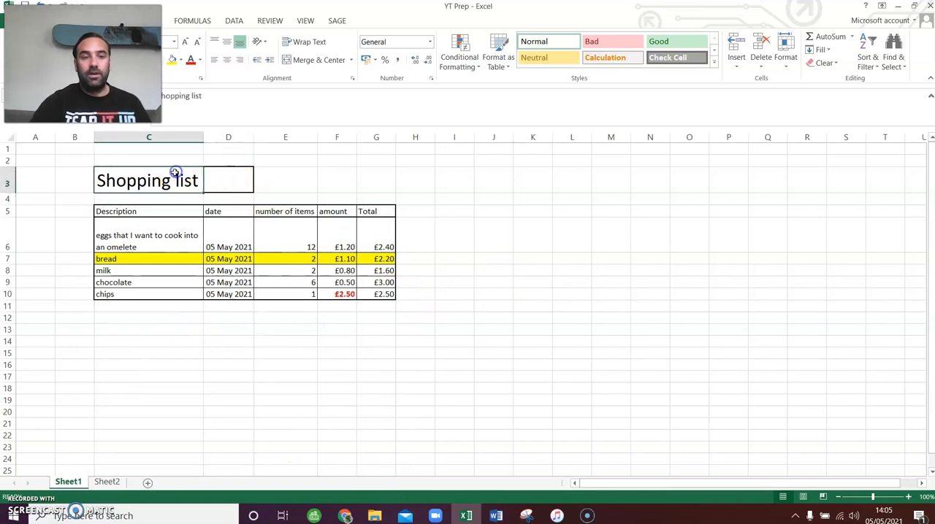
pyautogui.press('Right')
pyautogui.press('Left')
pyautogui.press('Right')
pyautogui.press('Left')
pyautogui.moveTo(176, 173); pyautogui.dragTo(207, 176)
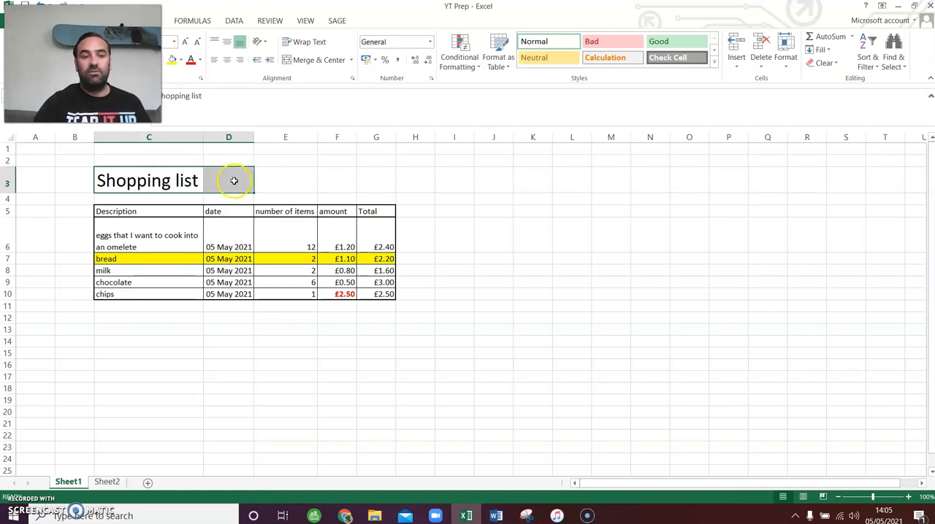
pyautogui.rightClick(234, 180)
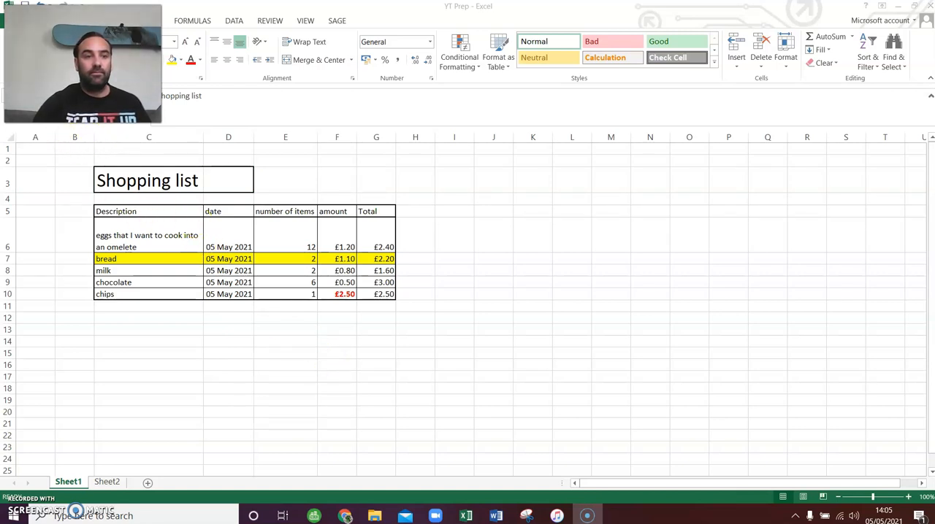
# - Undo the last column C autofit, the unmerging of the title cell and the widening of column C
pyautogui.click(42, 6)
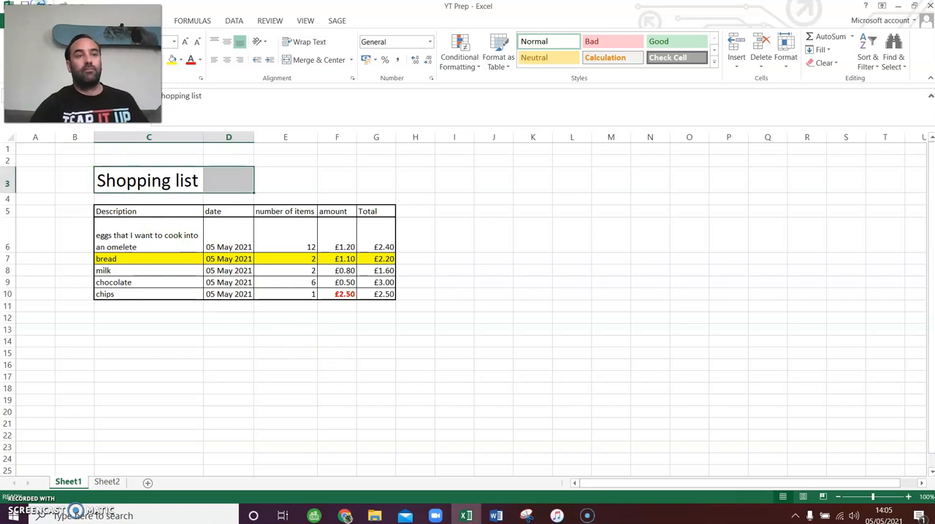
pyautogui.click(42, 5)
pyautogui.click(42, 5)
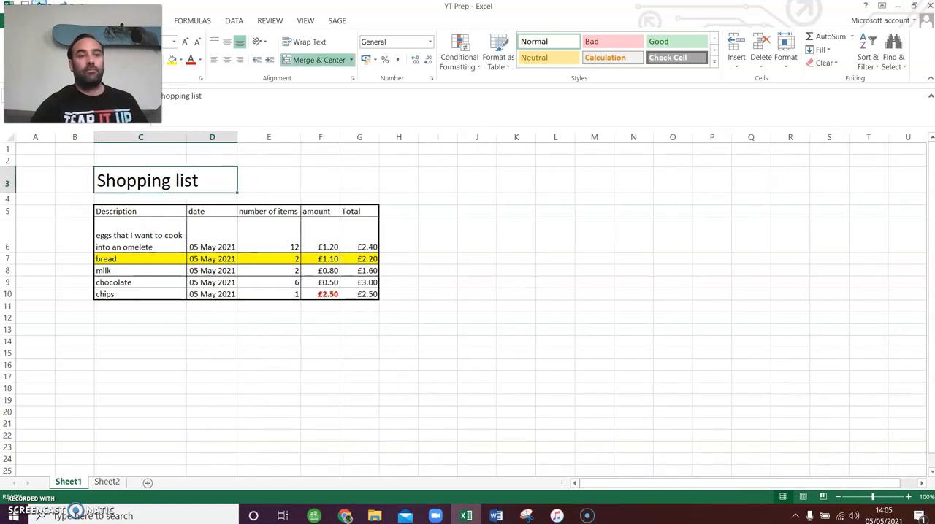
pyautogui.click(42, 5)
pyautogui.click(42, 5)
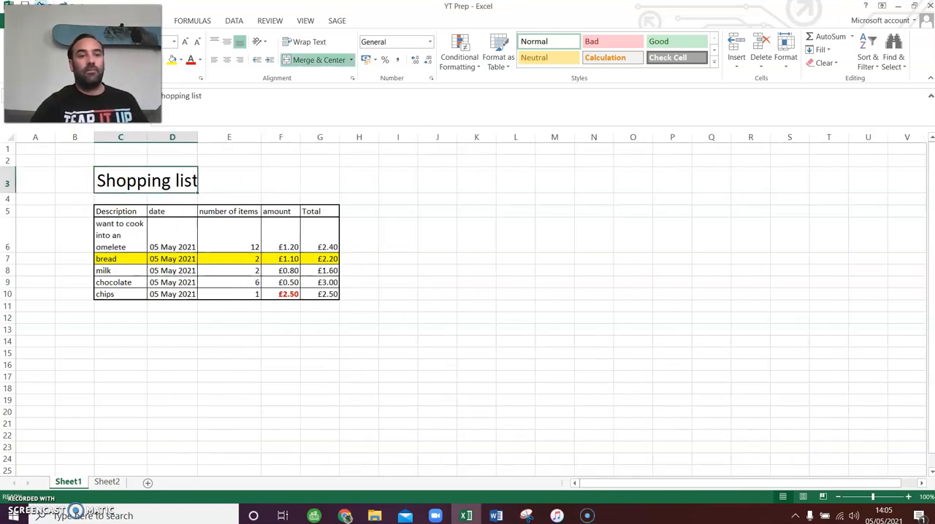
pyautogui.click(225, 378)
# - Mark task 12, Fit to widest or highest cell, as Done in cell F20 on Sheet2
pyautogui.click(102, 480)
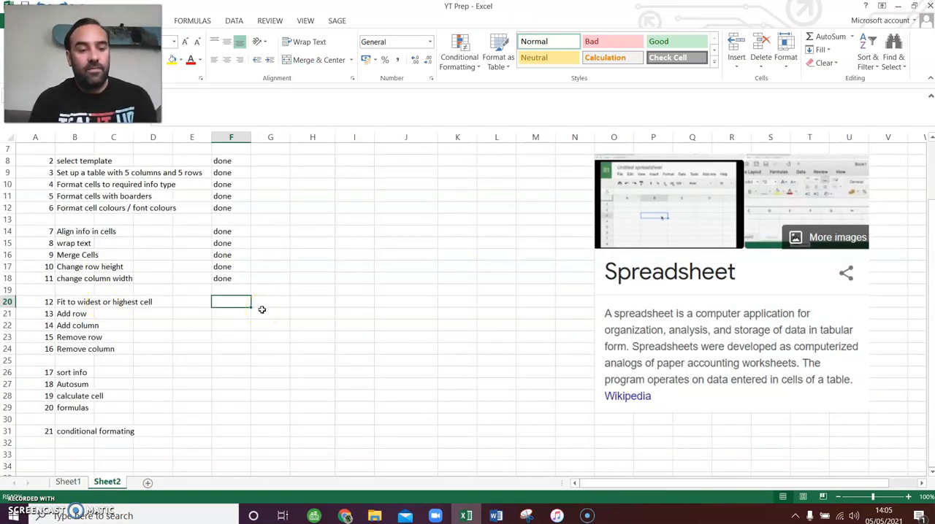
pyautogui.write('d')
pyautogui.press('Return')
pyautogui.press('Up')
pyautogui.write('D')
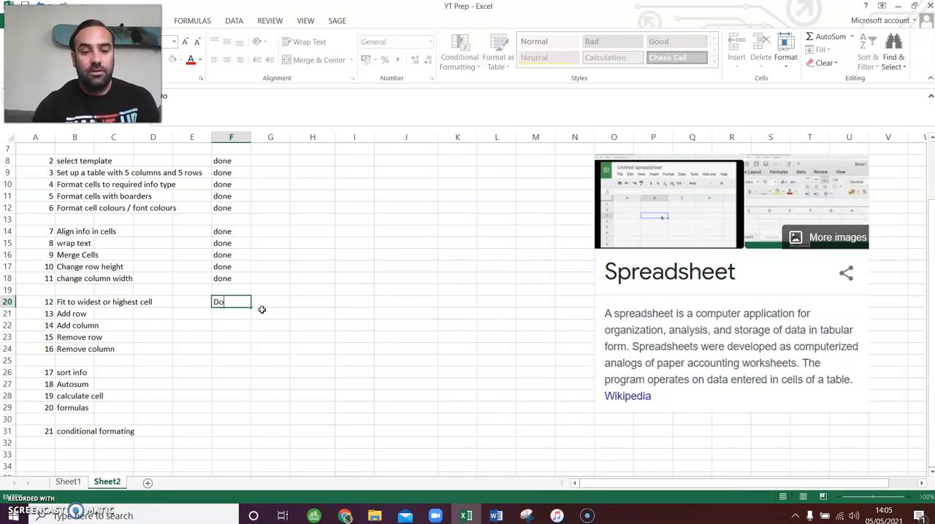
pyautogui.write('one')
pyautogui.press('Return')
pyautogui.press('Up')
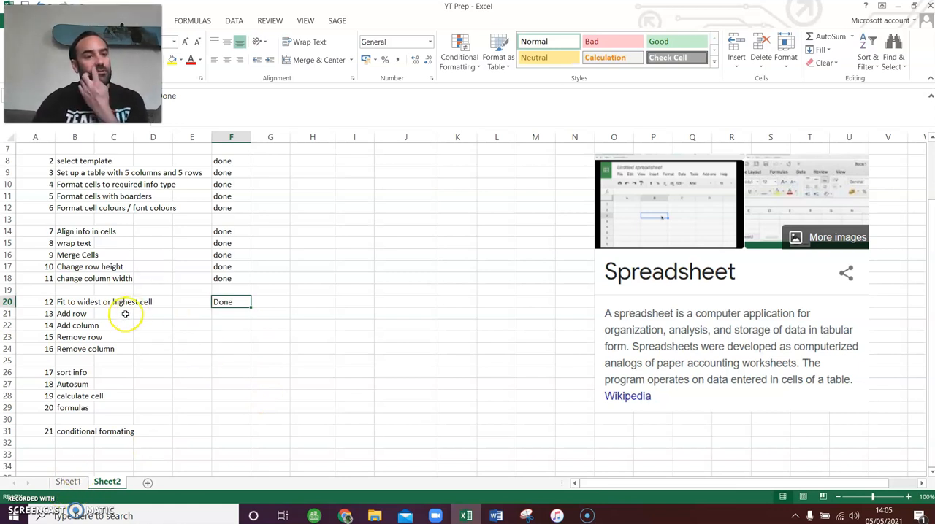
# - Insert a blank row above the bread row in the Shopping list table on Sheet1
pyautogui.click(72, 482)
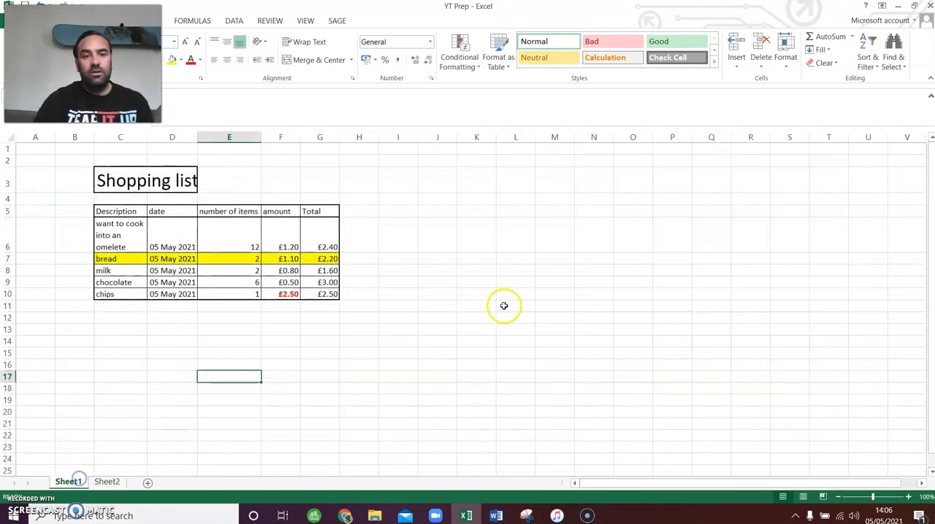
pyautogui.click(4, 229)
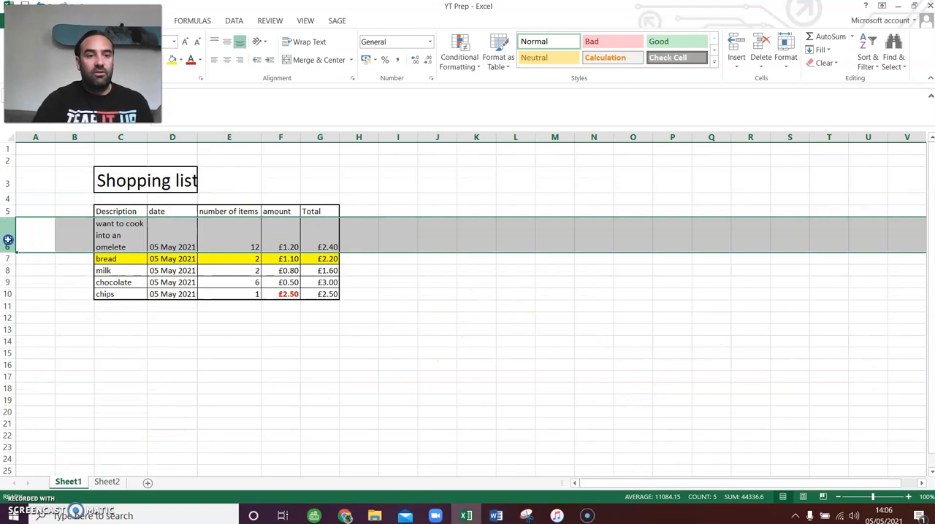
pyautogui.moveTo(5, 230); pyautogui.dragTo(22, 293)
pyautogui.click(293, 337)
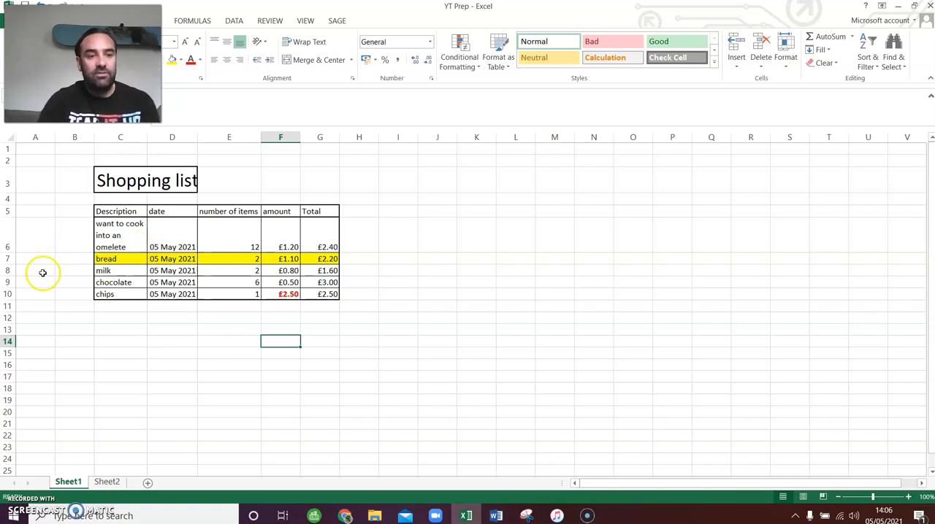
pyautogui.click(8, 258)
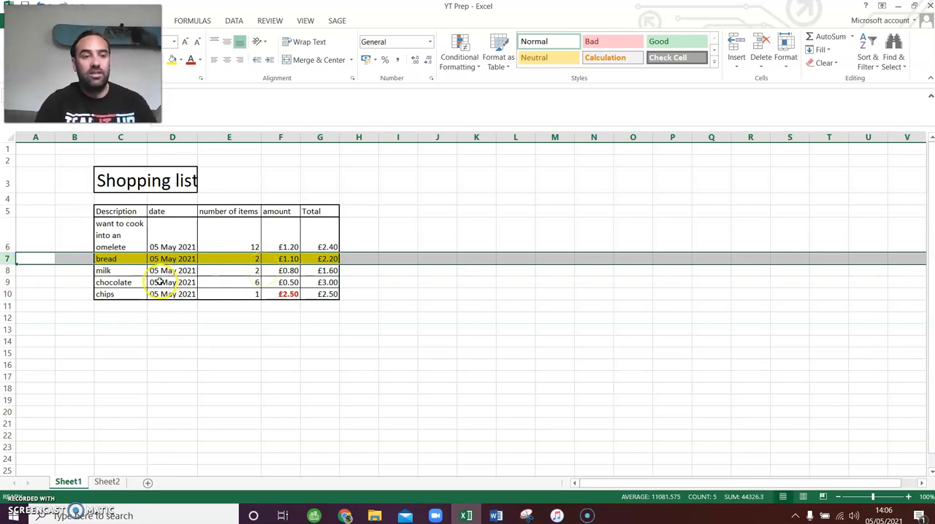
pyautogui.rightClick(8, 259)
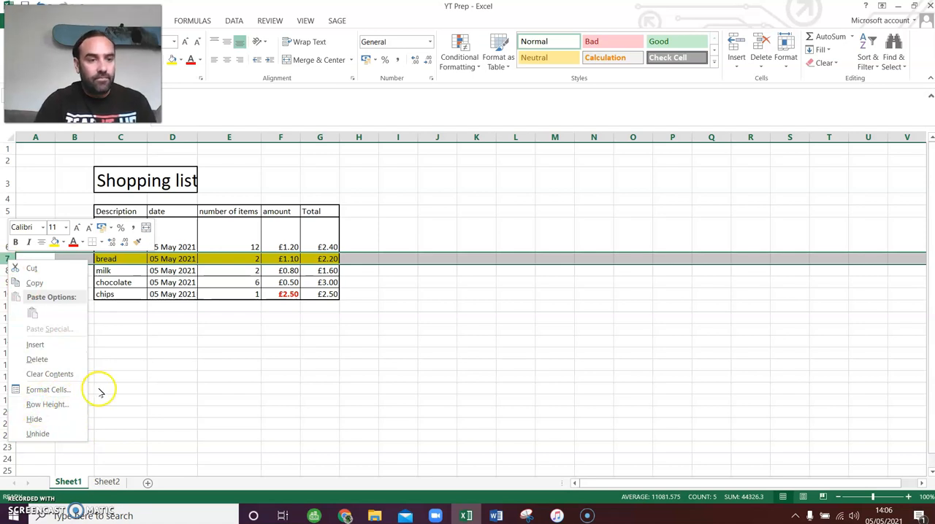
pyautogui.click(62, 344)
pyautogui.click(396, 377)
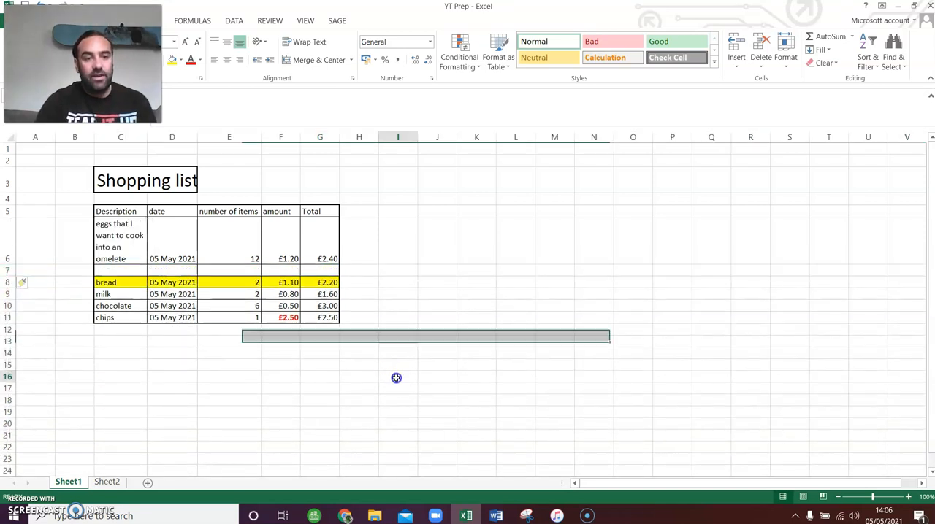
pyautogui.moveTo(100, 260); pyautogui.dragTo(276, 277)
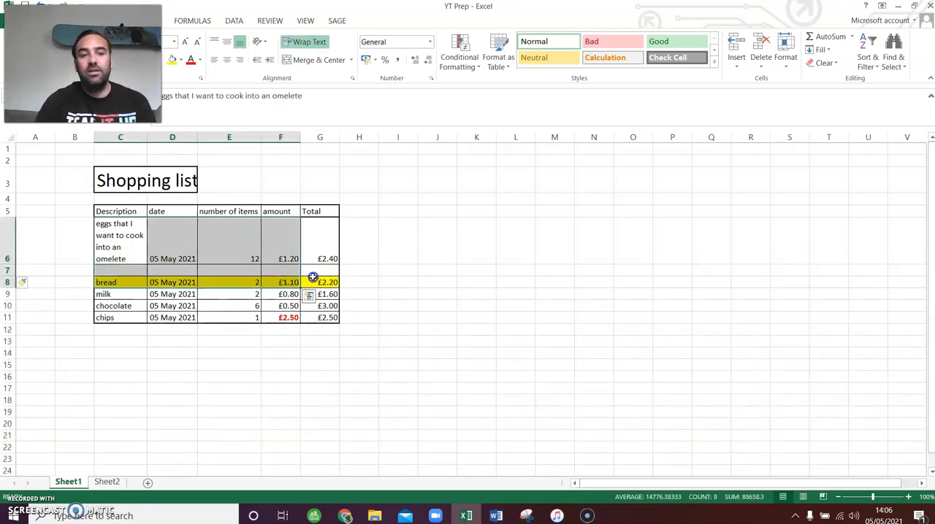
pyautogui.click(319, 270)
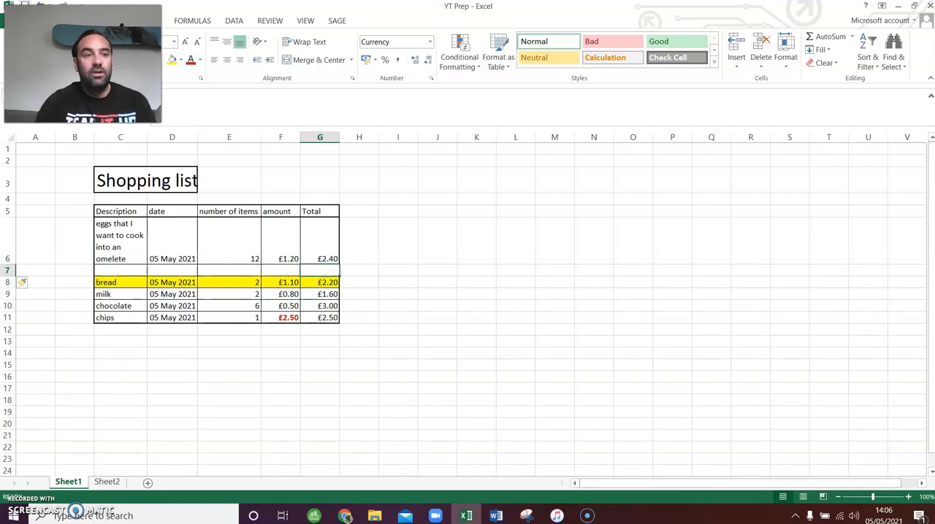
# - Insert another blank row between the bread and milk rows
pyautogui.click(125, 282)
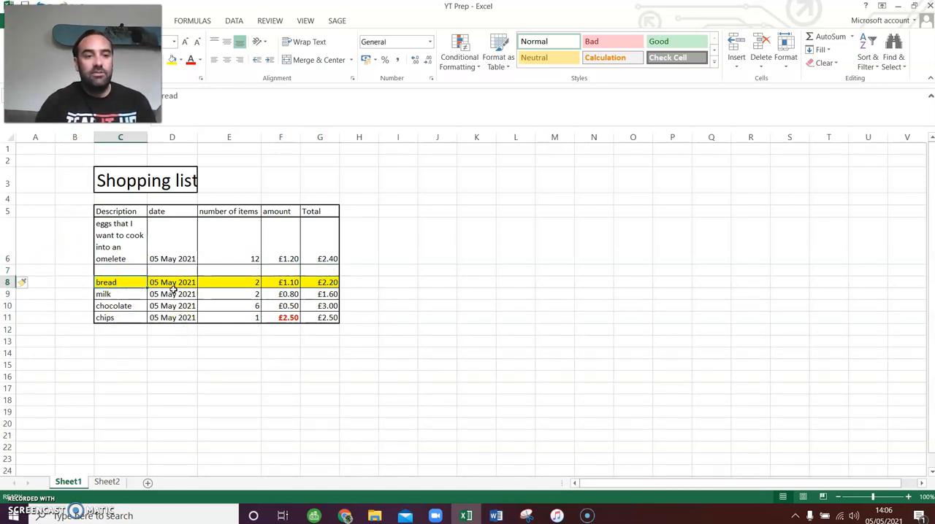
pyautogui.click(9, 294)
pyautogui.rightClick(9, 294)
pyautogui.click(57, 379)
pyautogui.click(376, 436)
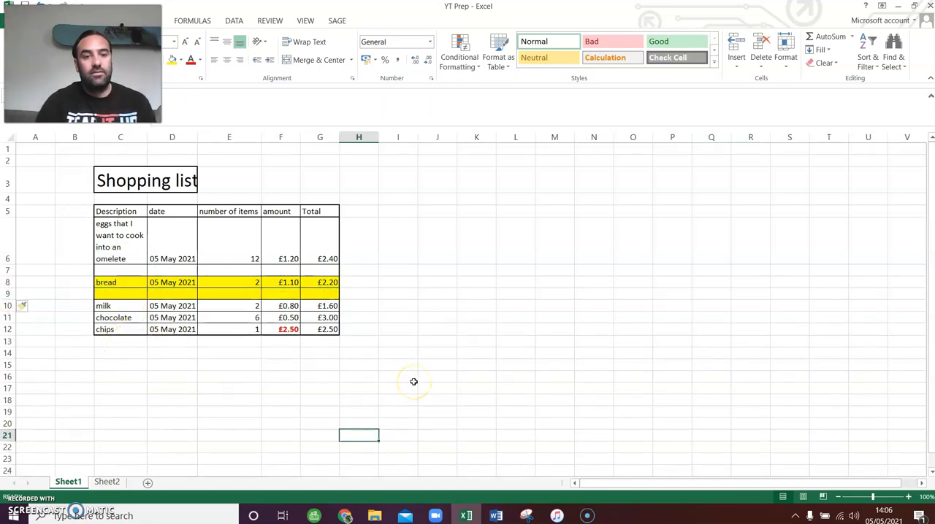
# - Remove the yellow fill from the blank cells C9:G9 by setting them to No Fill
pyautogui.moveTo(100, 293); pyautogui.dragTo(314, 295)
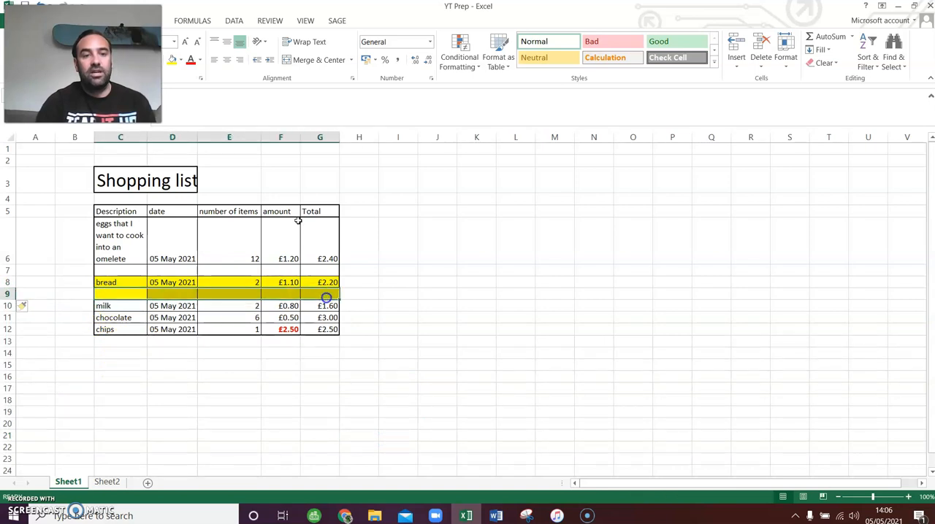
pyautogui.click(182, 60)
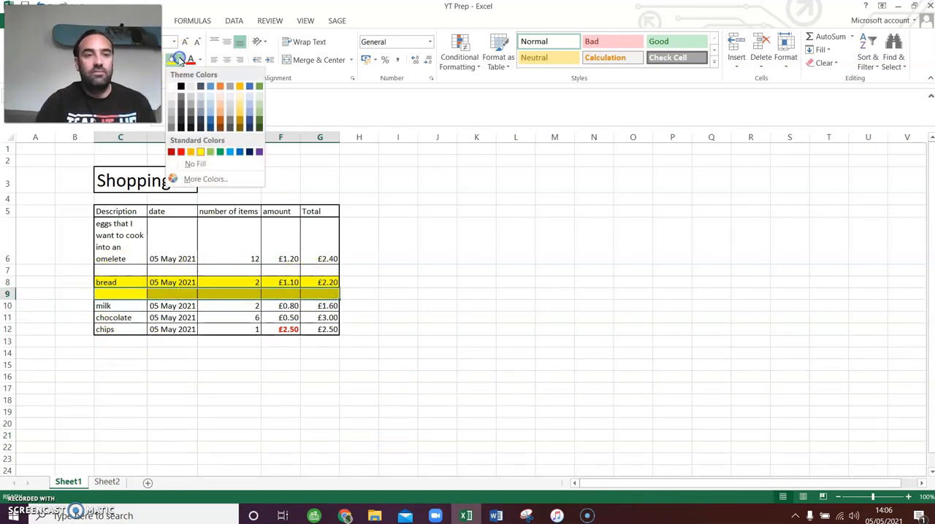
pyautogui.click(194, 167)
pyautogui.click(503, 263)
# - Enter Ham as the description in C7 and copy the date from D6 into D7
pyautogui.click(117, 270)
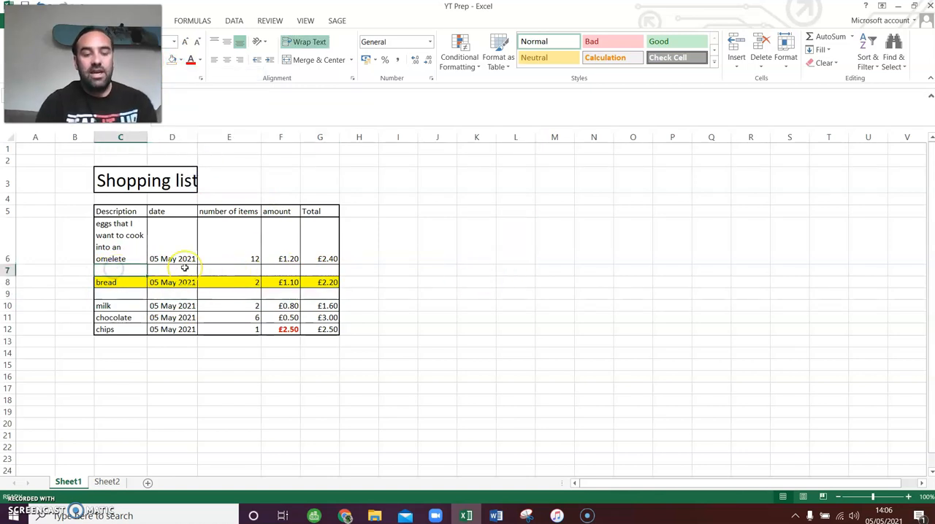
pyautogui.write('Ham')
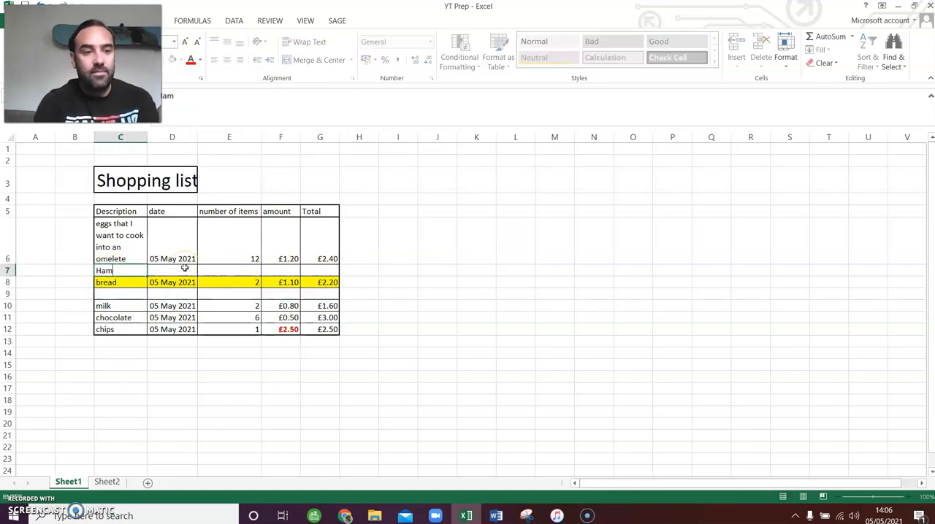
pyautogui.click(185, 268)
pyautogui.hotkey('shift', 'Up')
pyautogui.hotkey('ctrl', 'c')
pyautogui.click(185, 268)
pyautogui.hotkey('ctrl', 'v')
pyautogui.press('Right')
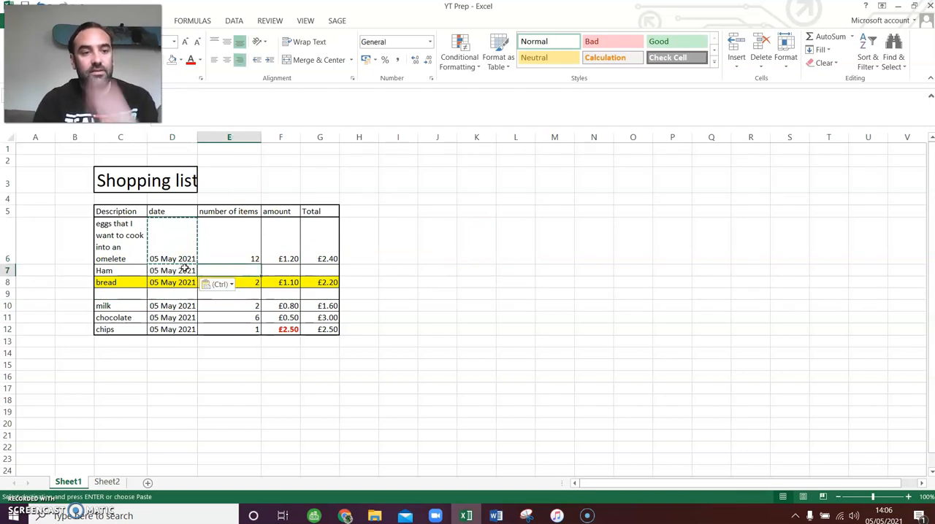
# - Complete the Ham row with 1 as number of items, 3 as amount and 3 as Total
pyautogui.write('1')
pyautogui.press('Right')
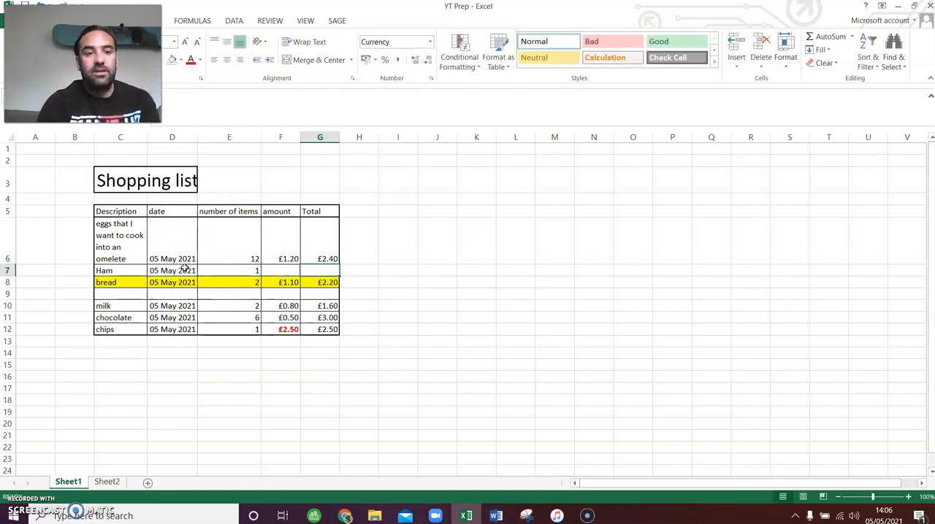
pyautogui.write('3')
pyautogui.press('Right')
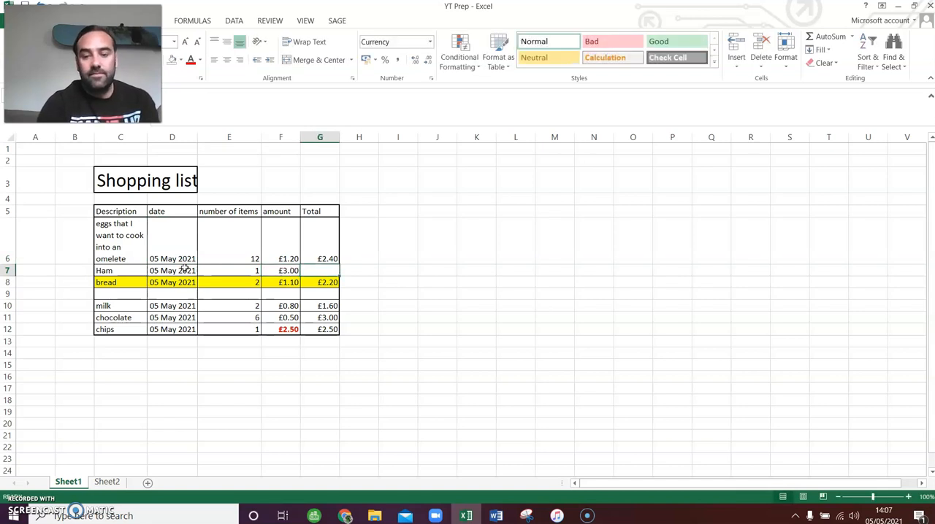
pyautogui.write('3')
pyautogui.press('Return')
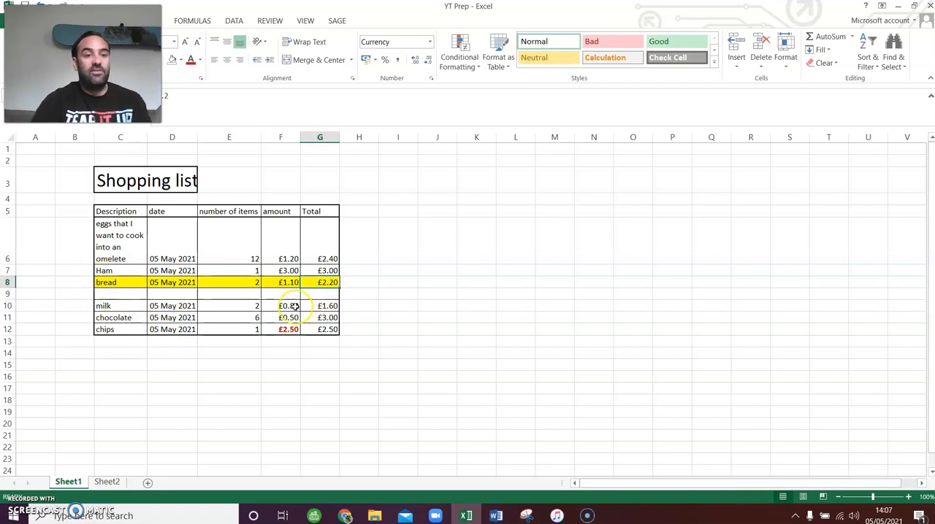
# - Mark task 13, Add row, as Done in cell F21 on Sheet2
pyautogui.click(107, 482)
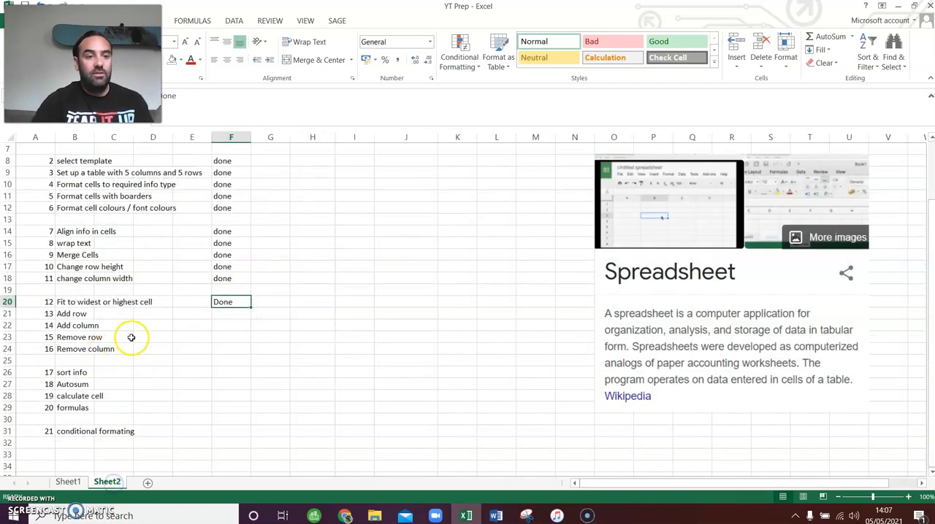
pyautogui.click(221, 314)
pyautogui.write('d')
pyautogui.press('Return')
pyautogui.press('Return')
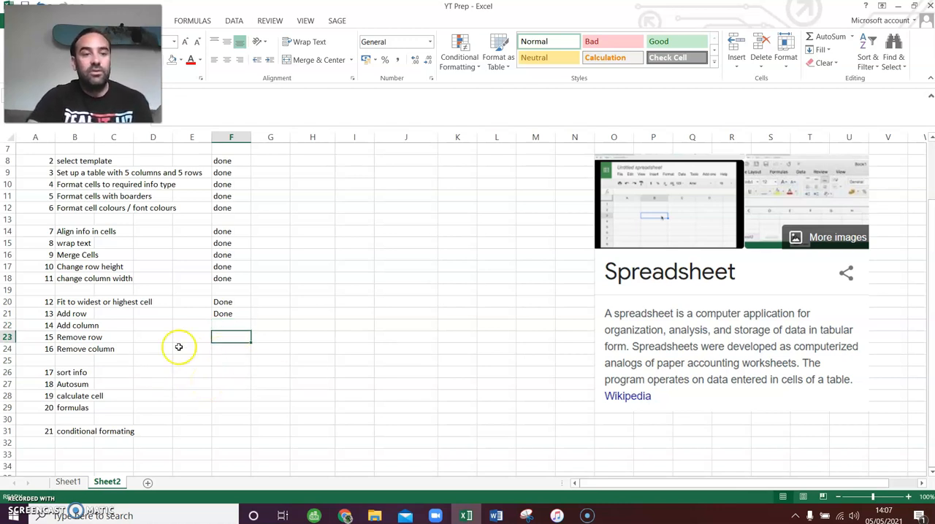
pyautogui.click(77, 325)
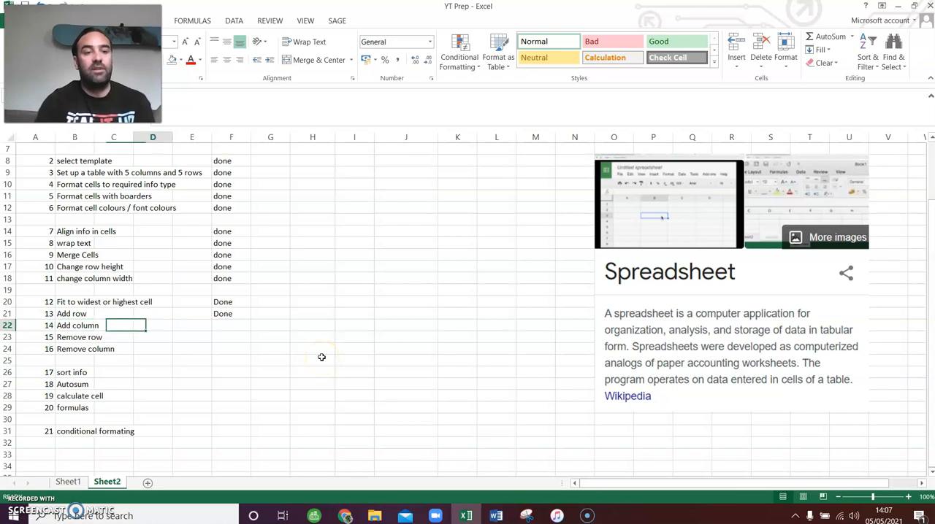
pyautogui.press('Right')
pyautogui.press('Right')
pyautogui.press('Right')
pyautogui.press('Down')
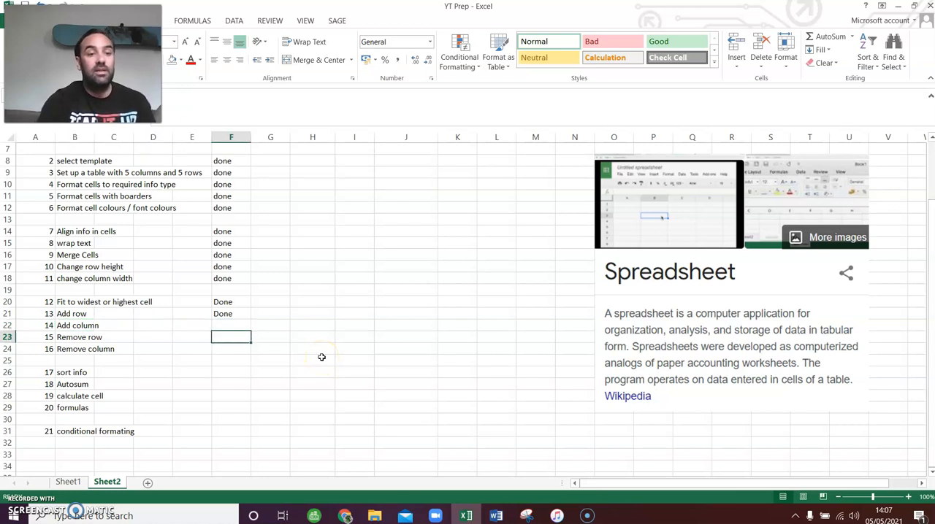
# - Delete the blank row 9 between bread and milk on Sheet1
pyautogui.click(68, 482)
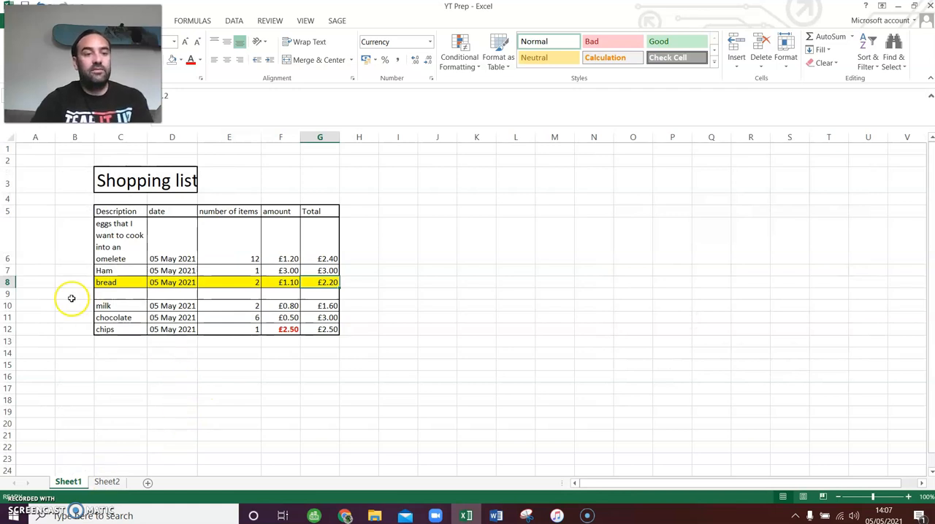
pyautogui.click(165, 294)
pyautogui.moveTo(335, 296); pyautogui.dragTo(88, 293)
pyautogui.click(199, 393)
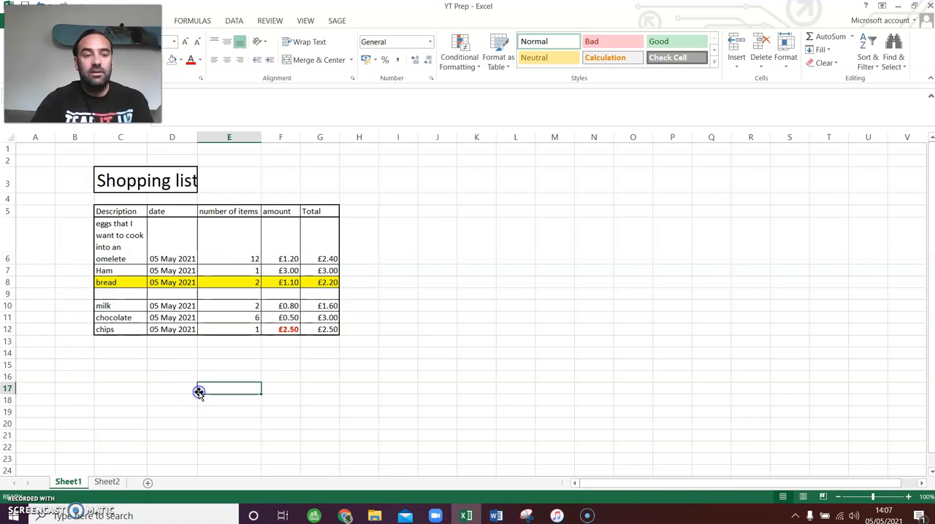
pyautogui.moveTo(121, 306); pyautogui.dragTo(294, 323)
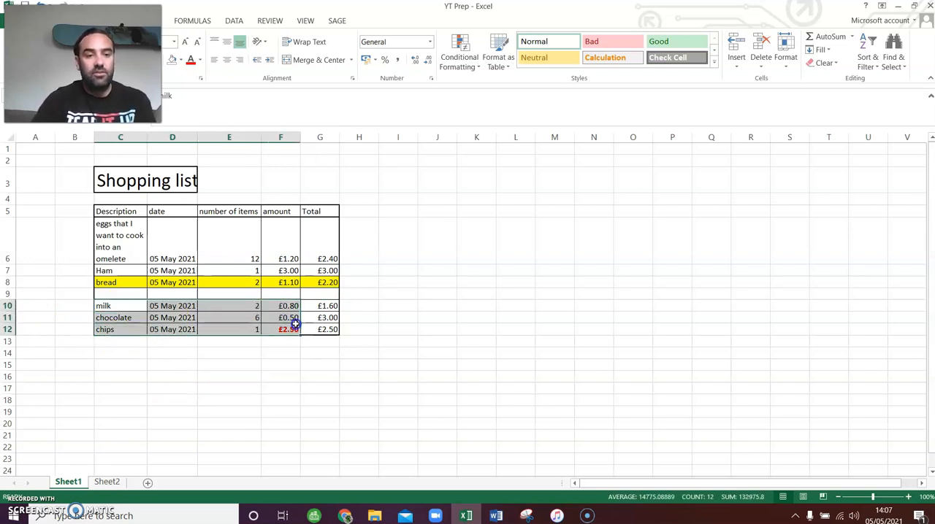
pyautogui.click(302, 374)
pyautogui.moveTo(109, 330); pyautogui.dragTo(323, 329)
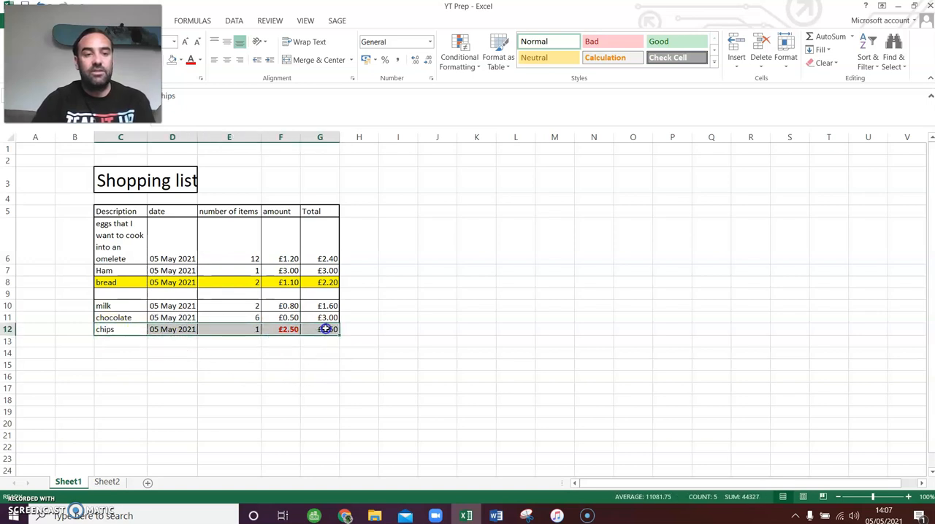
pyautogui.click(326, 377)
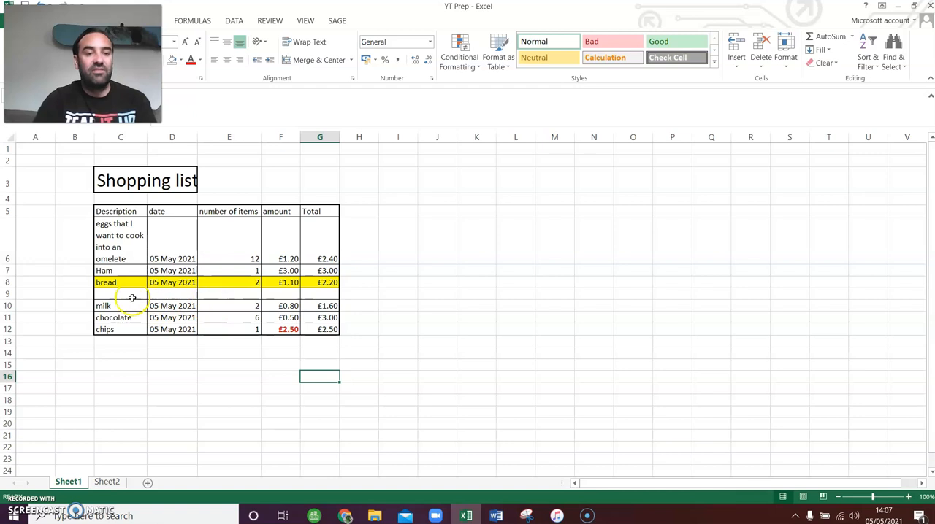
pyautogui.click(8, 293)
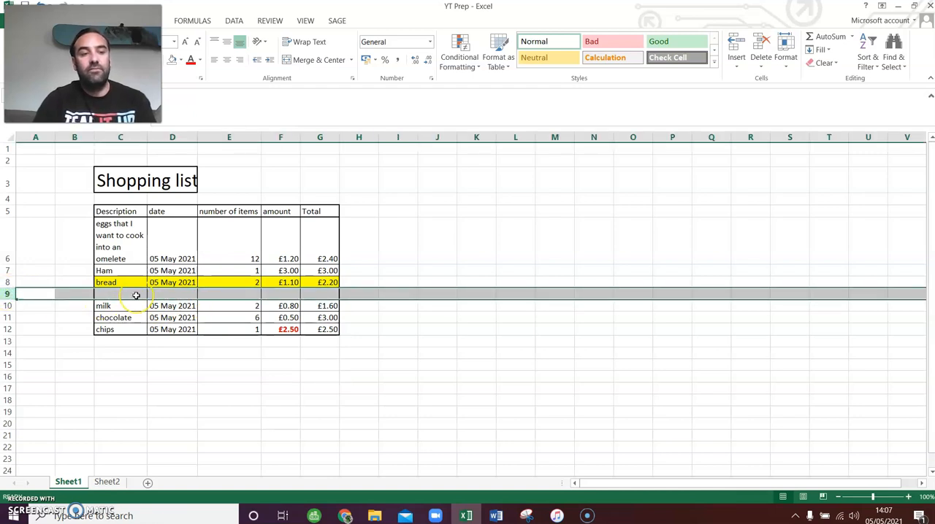
pyautogui.rightClick(7, 292)
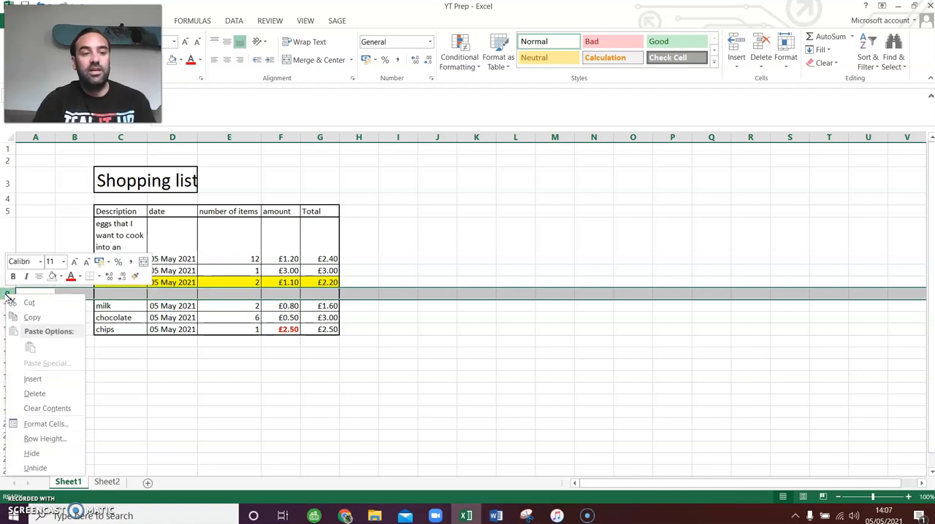
pyautogui.click(64, 394)
pyautogui.click(250, 386)
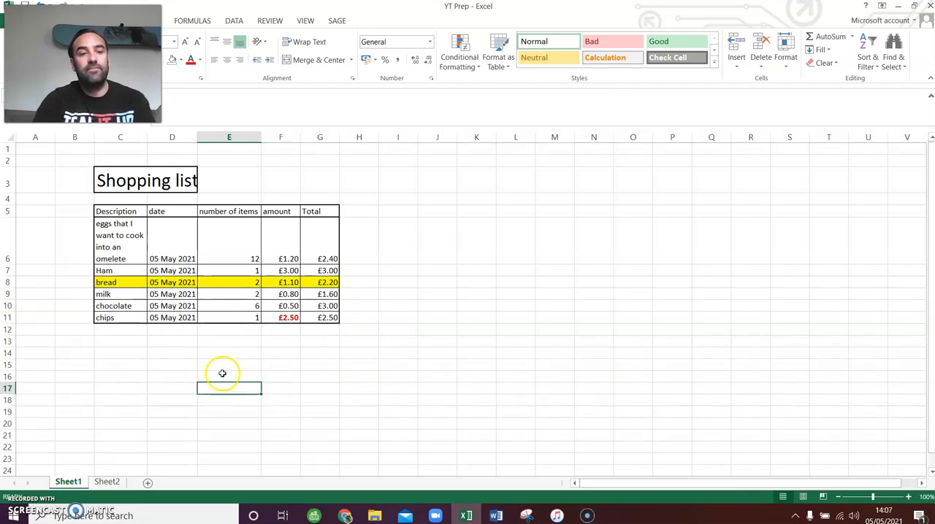
# - Insert a blank row between the Ham and bread rows
pyautogui.click(7, 282)
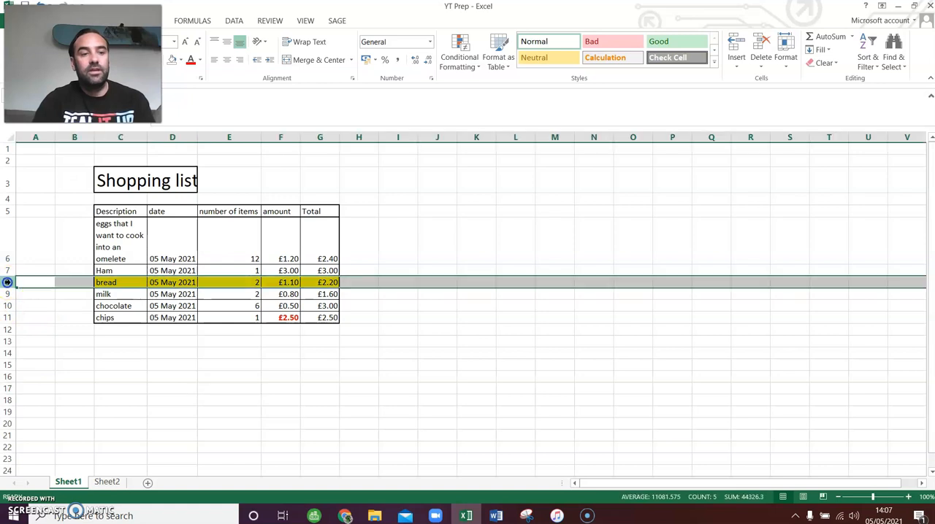
pyautogui.rightClick(7, 282)
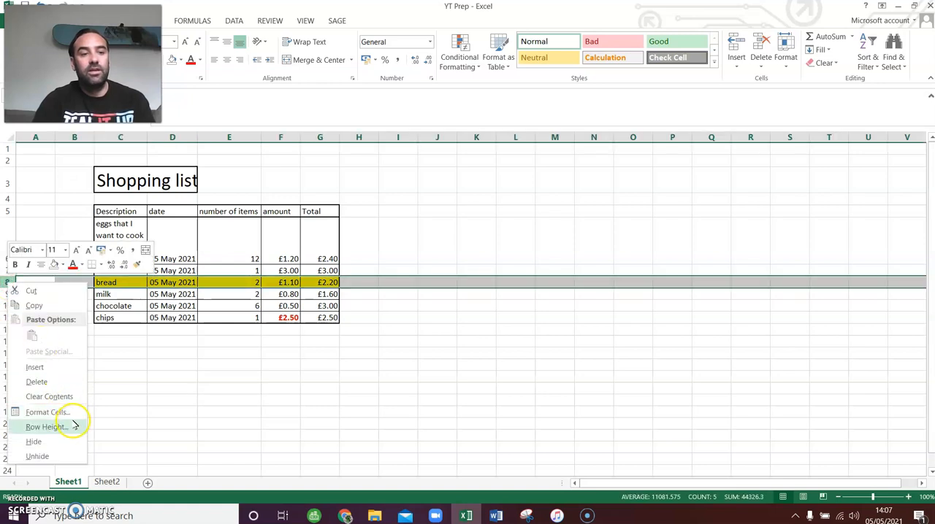
pyautogui.click(35, 367)
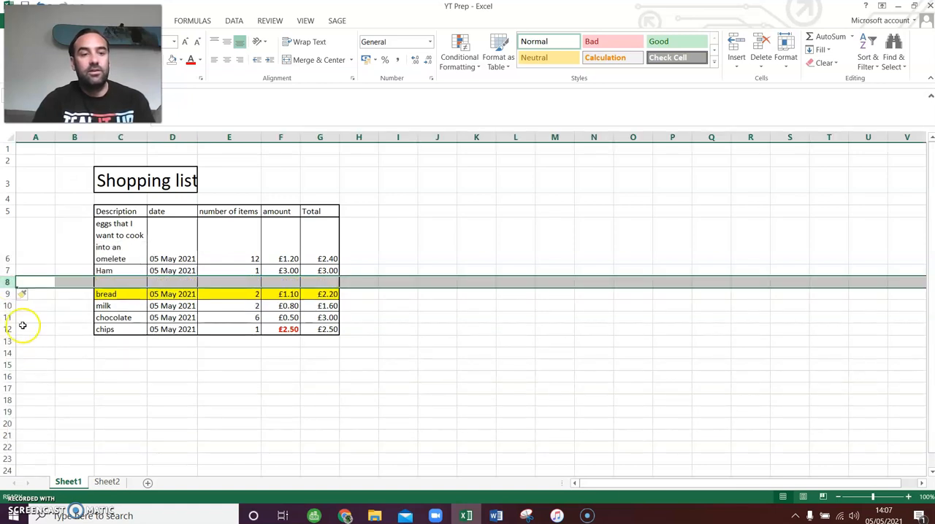
pyautogui.click(112, 367)
# - Delete the blank row 8 between Ham and bread
pyautogui.click(6, 282)
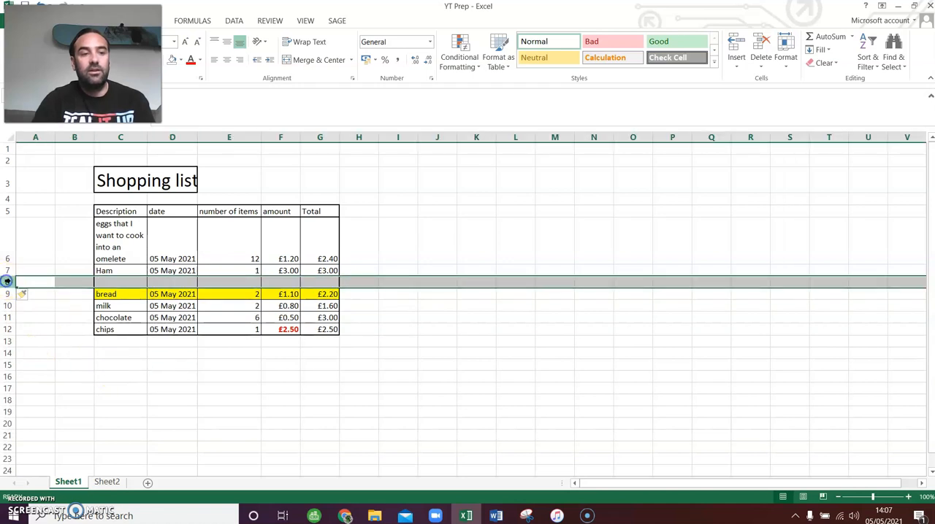
pyautogui.rightClick(6, 278)
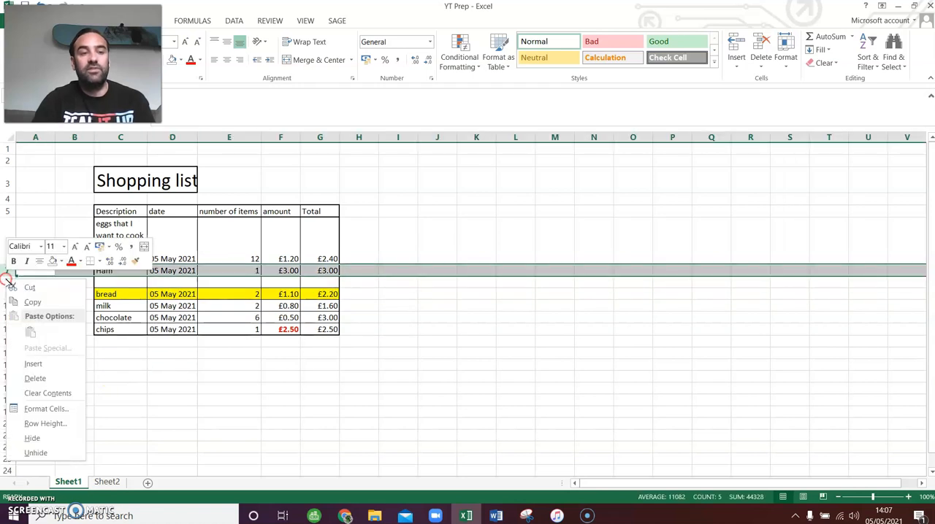
pyautogui.click(108, 307)
pyautogui.click(7, 281)
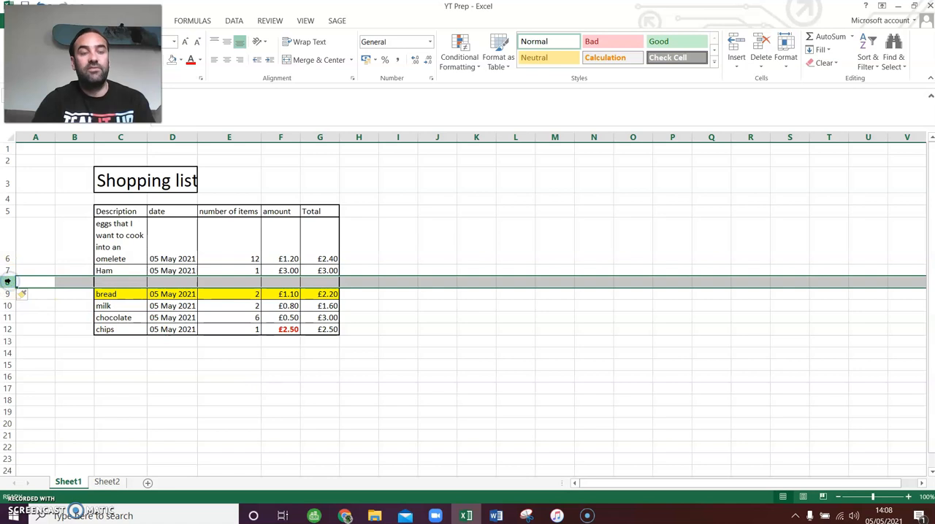
pyautogui.rightClick(7, 281)
pyautogui.click(55, 377)
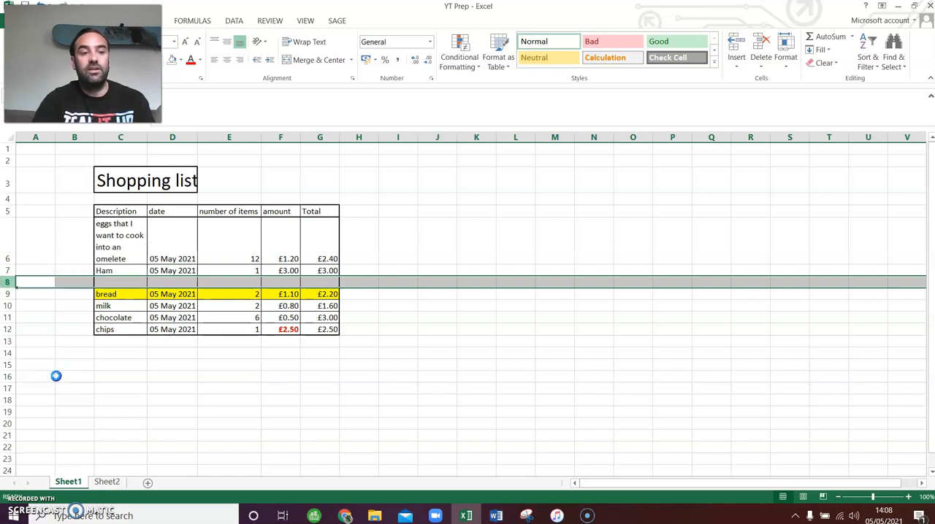
pyautogui.click(217, 407)
# - Mark task 15, Remove row, as Done in cell F23 on Sheet2 and return to Sheet1
pyautogui.click(106, 482)
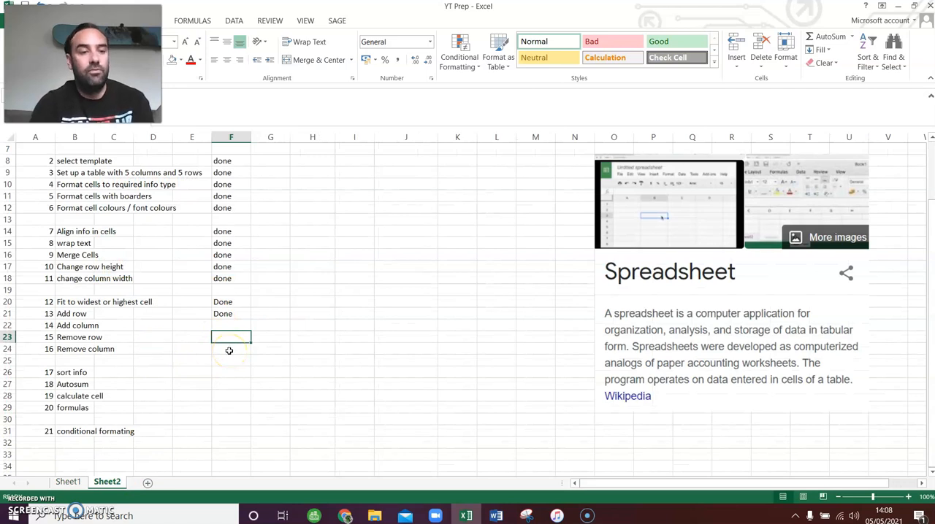
pyautogui.write('D')
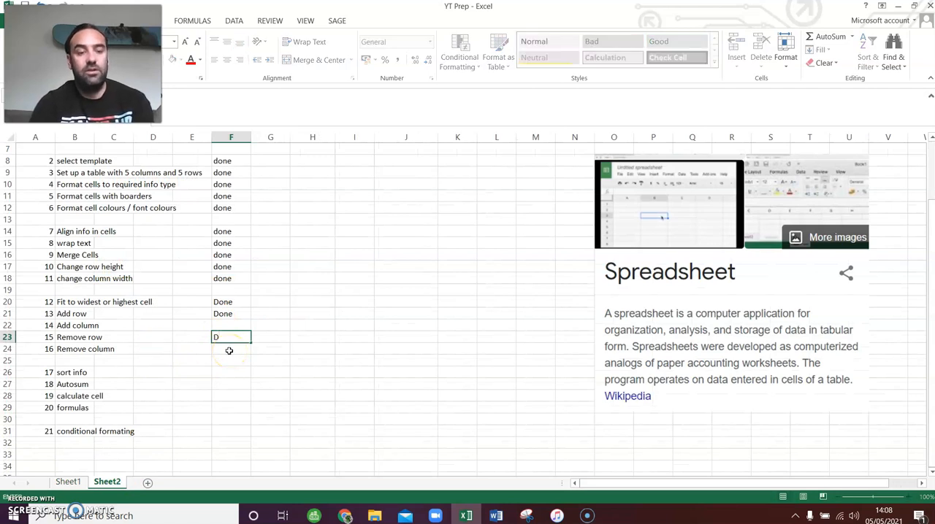
pyautogui.write('one')
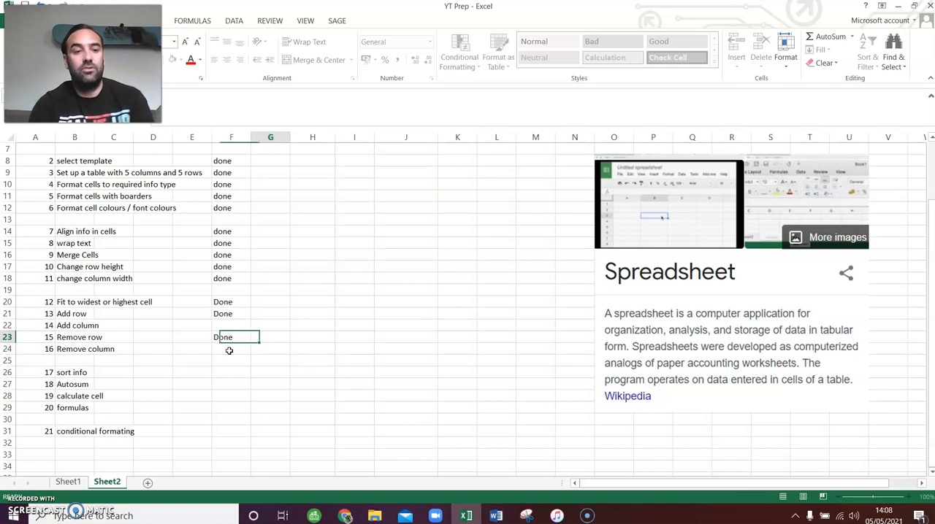
pyautogui.press('Left')
pyautogui.press('Left')
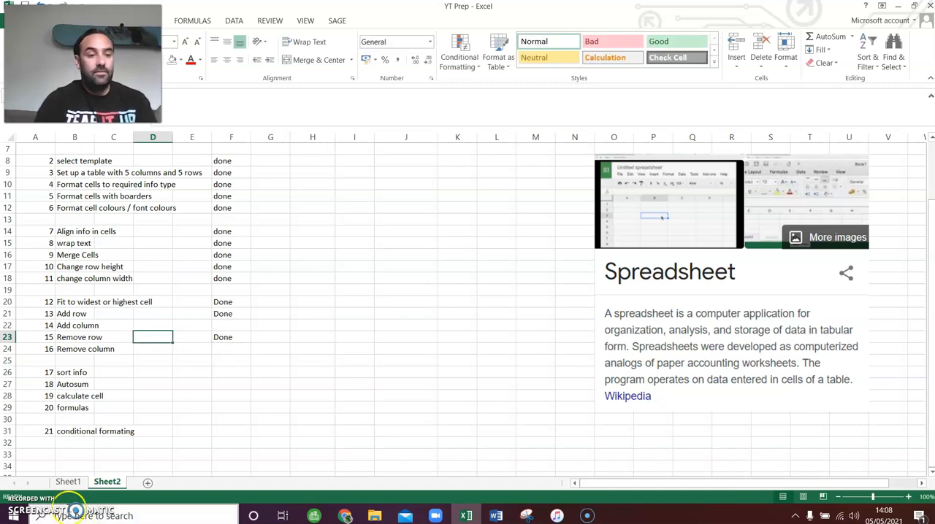
pyautogui.click(87, 325)
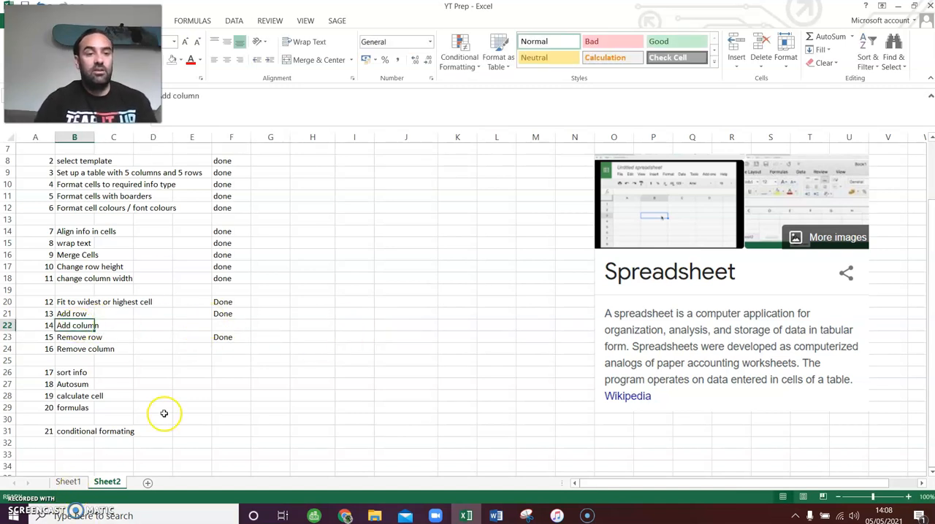
pyautogui.click(68, 482)
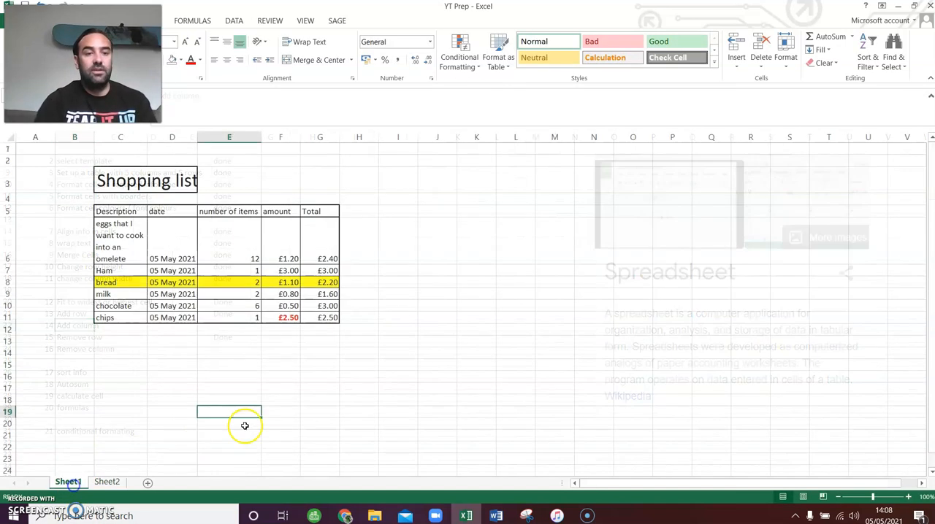
pyautogui.click(273, 234)
pyautogui.click(248, 235)
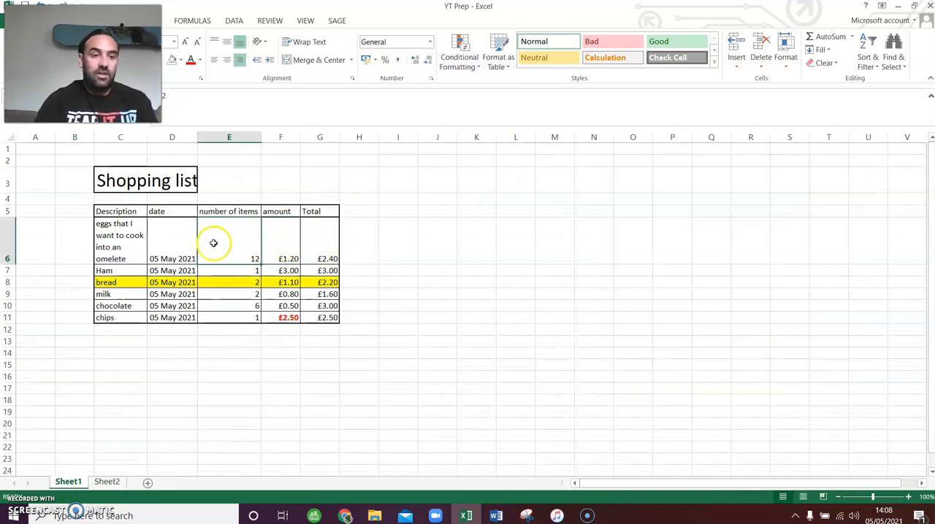
pyautogui.click(173, 226)
pyautogui.click(262, 229)
pyautogui.click(328, 234)
pyautogui.click(396, 243)
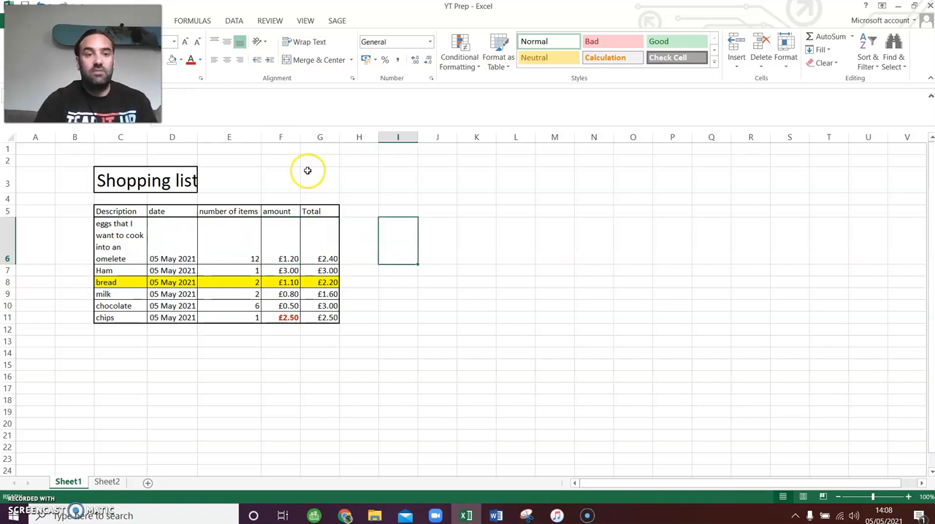
pyautogui.click(317, 137)
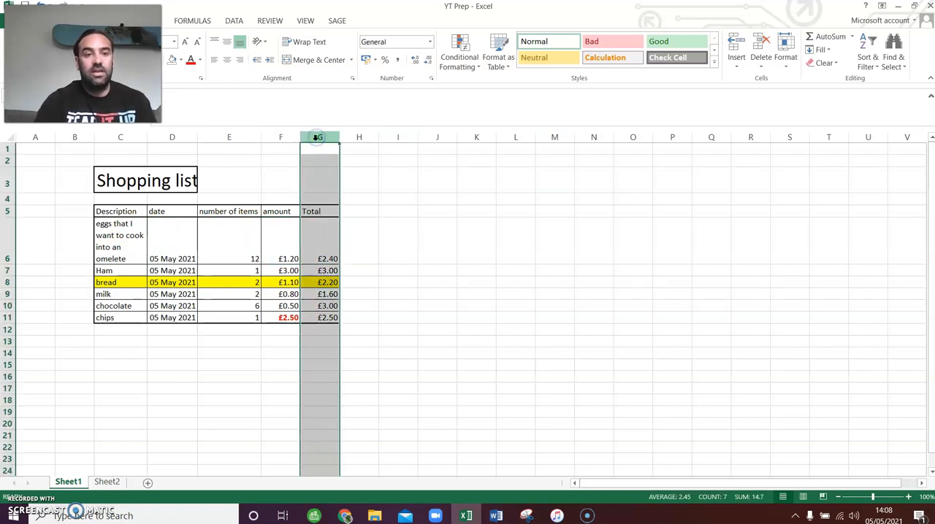
pyautogui.click(316, 138)
pyautogui.rightClick(318, 138)
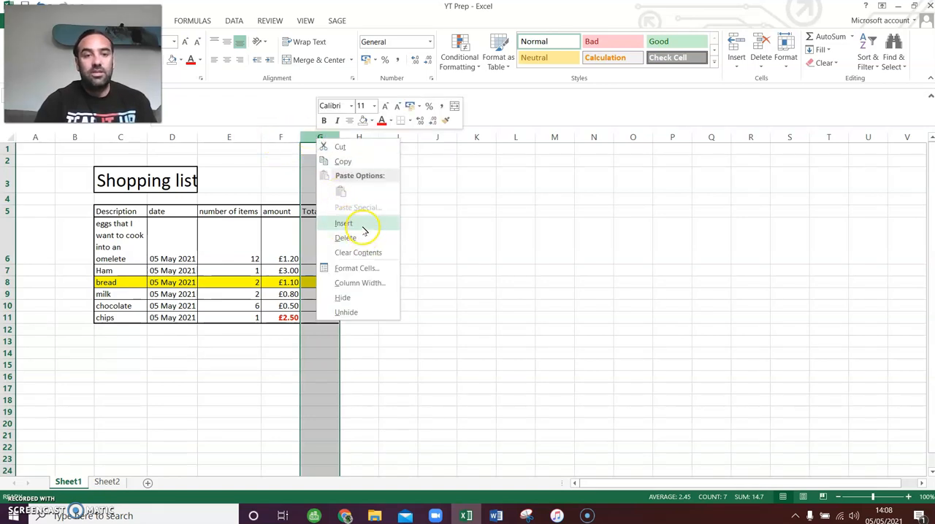
pyautogui.press('Escape')
pyautogui.click(287, 138)
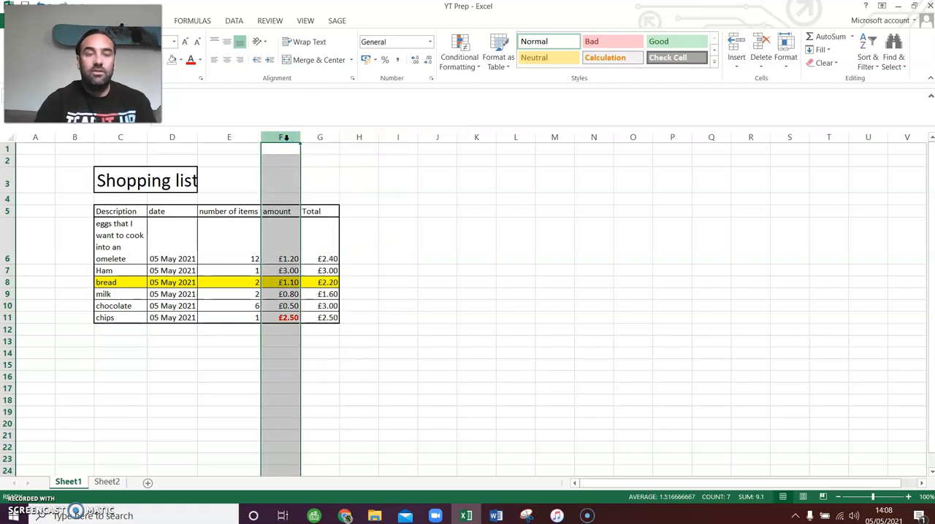
# - Insert a blank column between the amount and Total columns of the shopping list
pyautogui.click(317, 139)
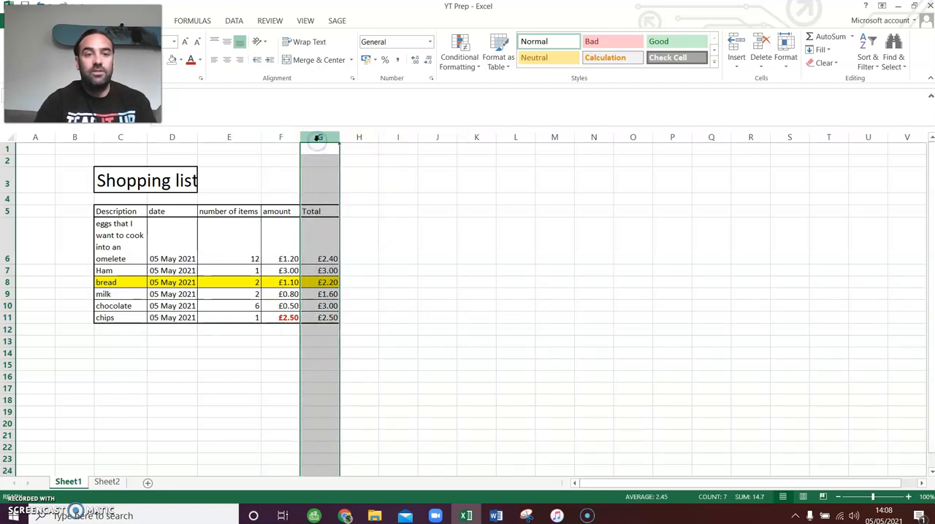
pyautogui.rightClick(314, 139)
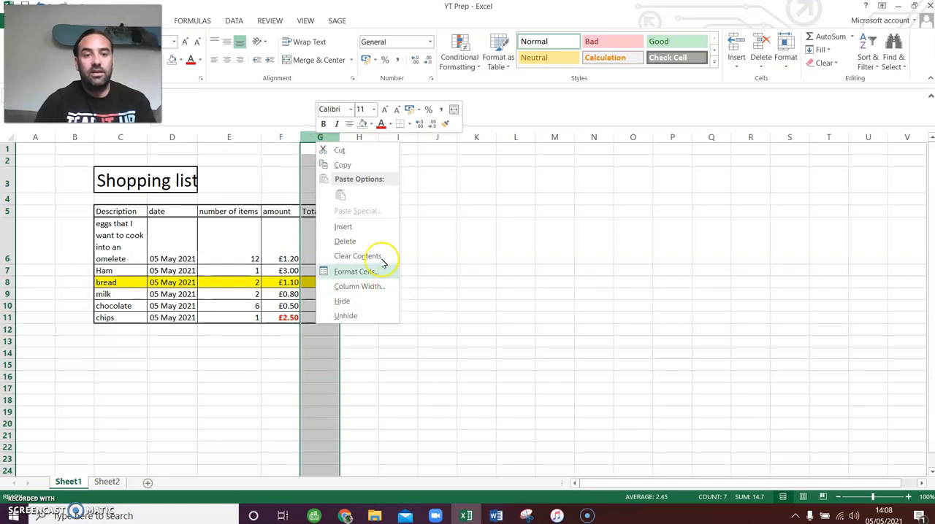
pyautogui.click(349, 227)
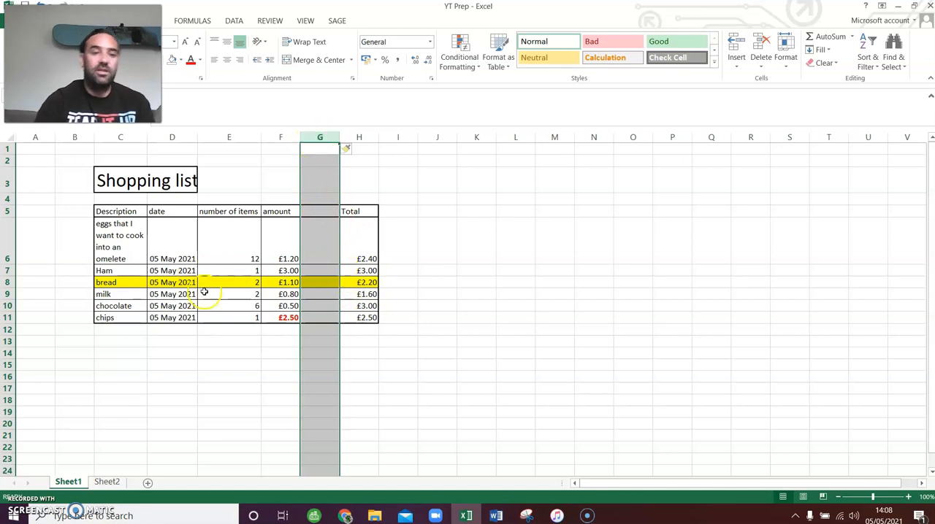
pyautogui.click(473, 385)
pyautogui.moveTo(319, 271); pyautogui.dragTo(333, 311)
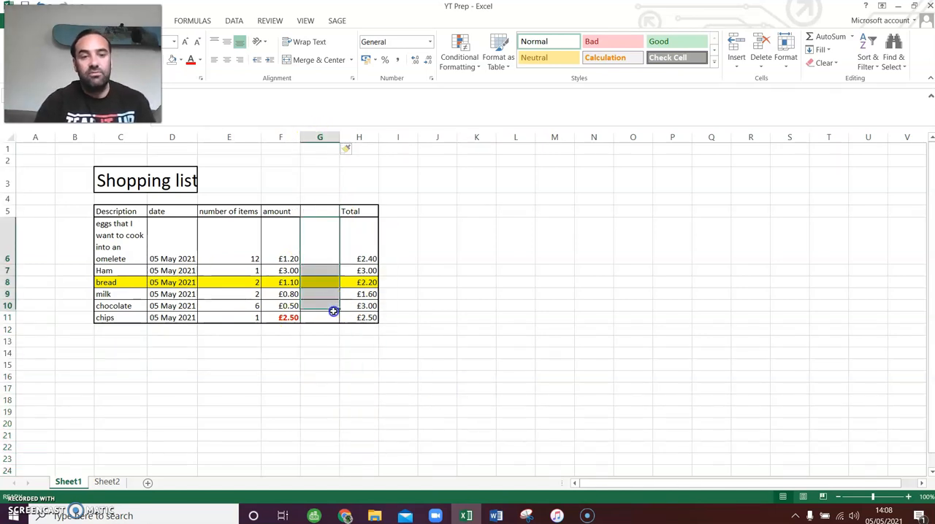
pyautogui.click(503, 365)
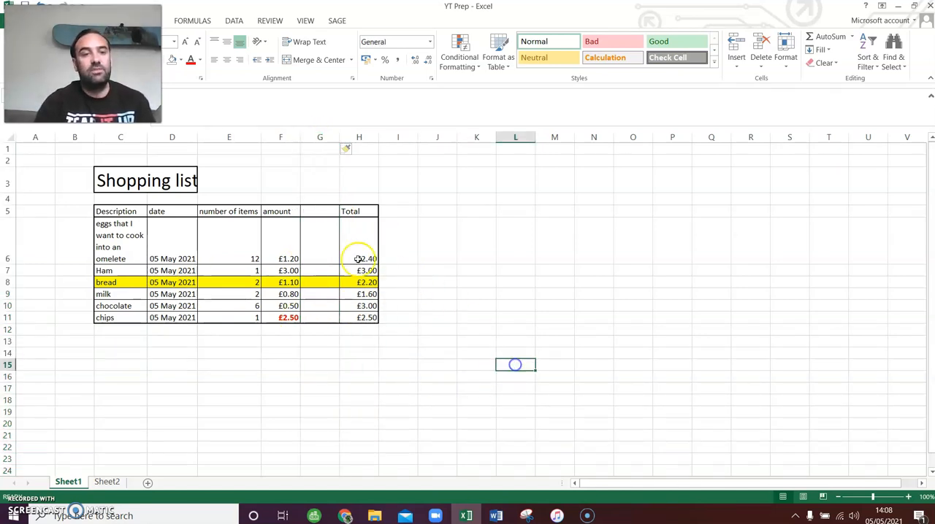
# - Enter the header Discount in cell G5 of the new column
pyautogui.click(315, 211)
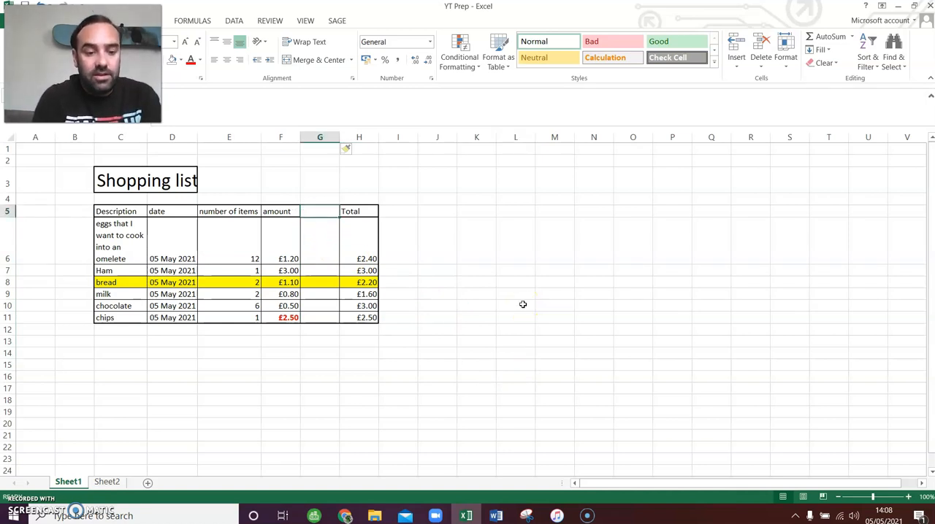
pyautogui.write('Di')
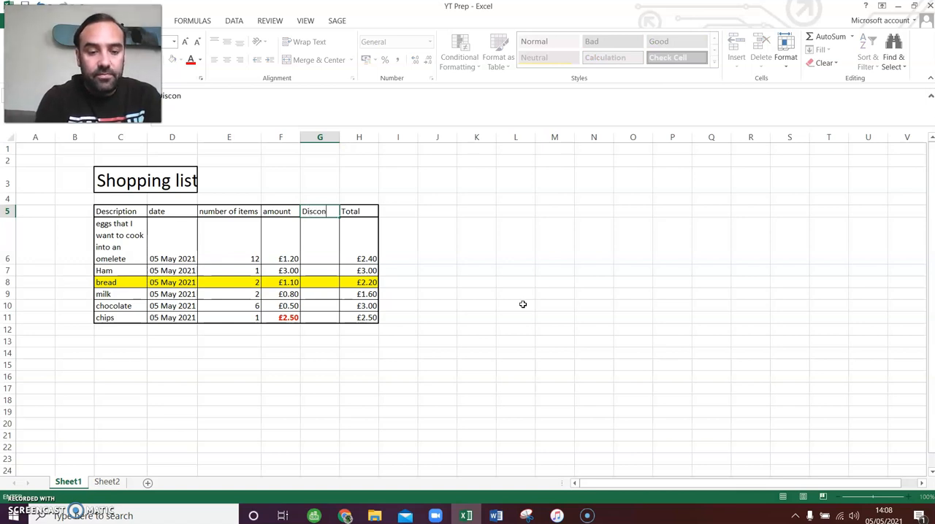
pyautogui.write('scount')
pyautogui.press('Return')
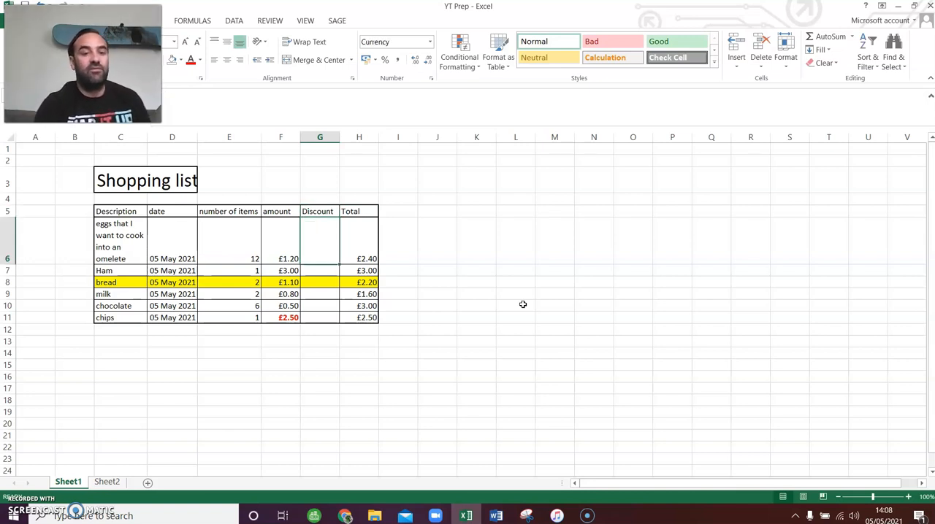
# - Enter 2 as the discount for chips in cell G11
pyautogui.press('Down')
pyautogui.press('Down')
pyautogui.press('Down')
pyautogui.press('Down')
pyautogui.press('Down')
pyautogui.write('2')
pyautogui.press('Right')
pyautogui.press('Right')
pyautogui.press('Left')
pyautogui.press('Left')
pyautogui.press('Up')
pyautogui.press('Left')
pyautogui.press('Down')
pyautogui.press('Down')
pyautogui.press('Up')
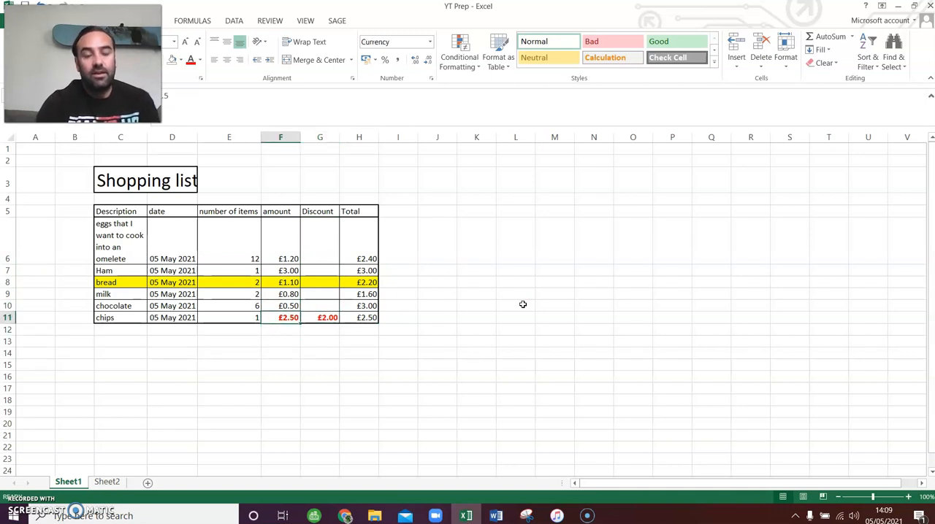
# - Enter discounts of 0 for the eggs and 1 for Ham
pyautogui.press('Right')
pyautogui.press('Up')
pyautogui.press('Up')
pyautogui.press('Up')
pyautogui.press('Up')
pyautogui.press('Up')
pyautogui.write('0')
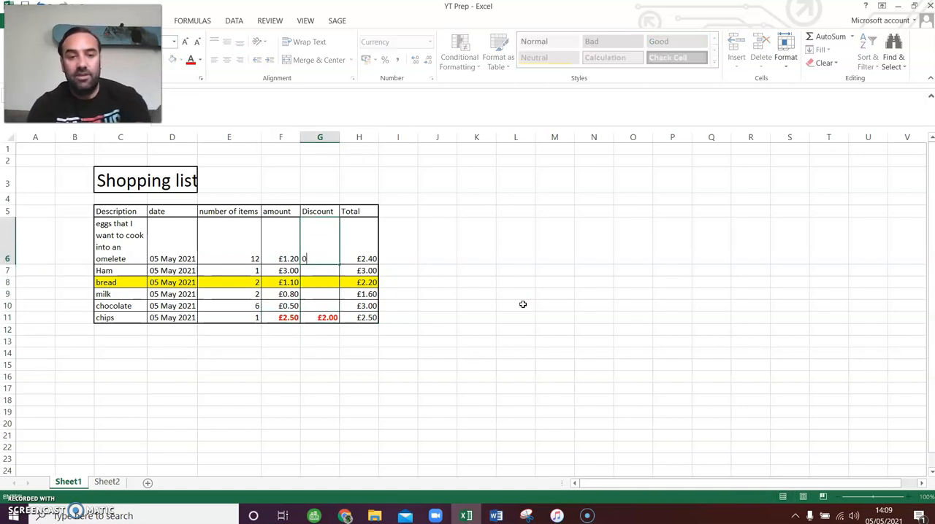
pyautogui.press('Return')
pyautogui.write('1')
pyautogui.press('Return')
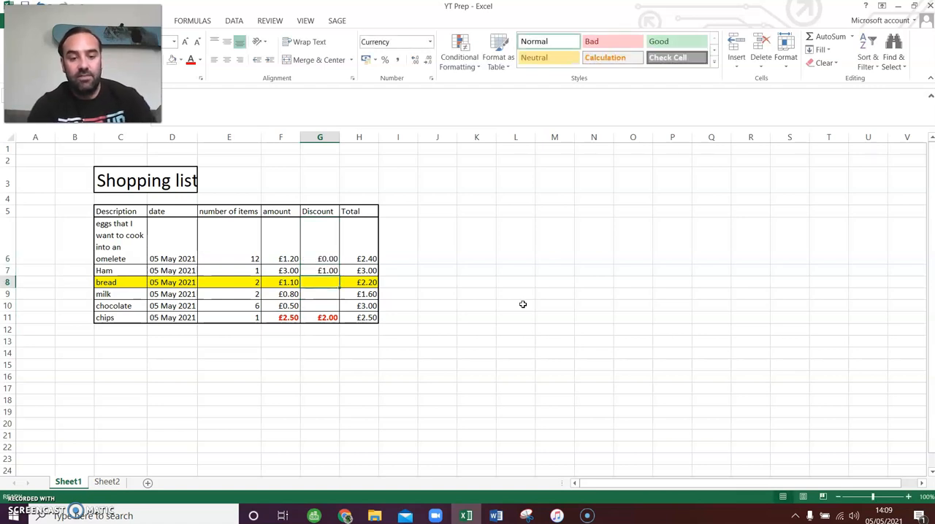
# - Enter discounts of 0.5 for bread and 0 for both milk and chocolate
pyautogui.write('0.5')
pyautogui.press('Return')
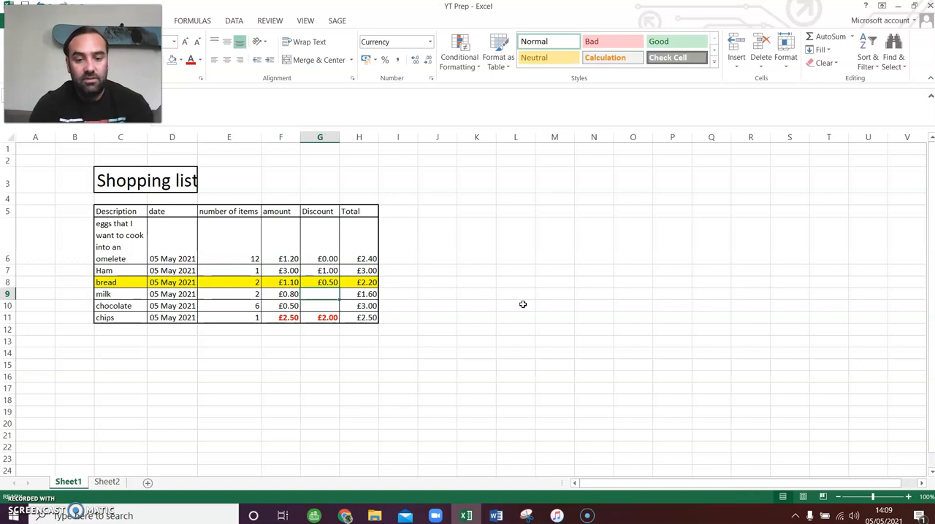
pyautogui.write('0')
pyautogui.press('Return')
pyautogui.press('Return')
pyautogui.press('Up')
pyautogui.press('Up')
pyautogui.press('Up')
pyautogui.press('Up')
pyautogui.press('Up')
pyautogui.press('Up')
pyautogui.press('Up')
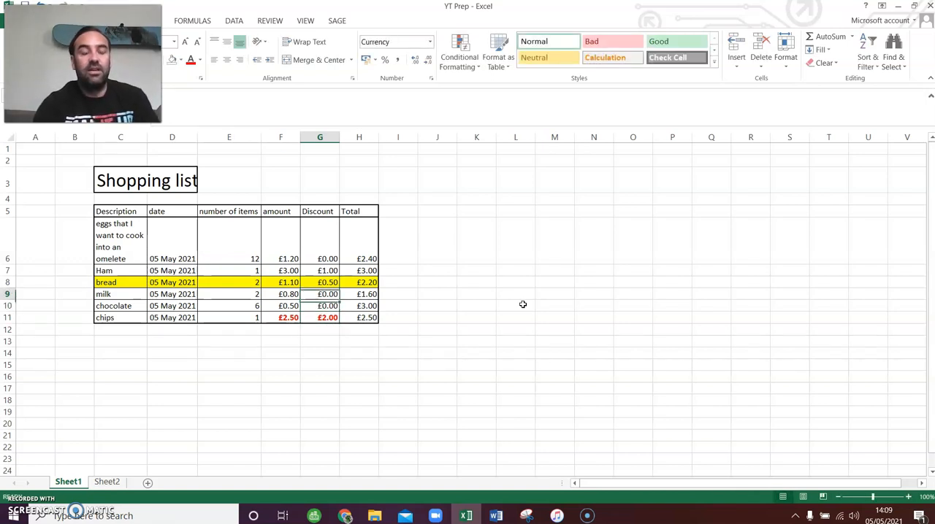
pyautogui.click(409, 297)
pyautogui.click(325, 198)
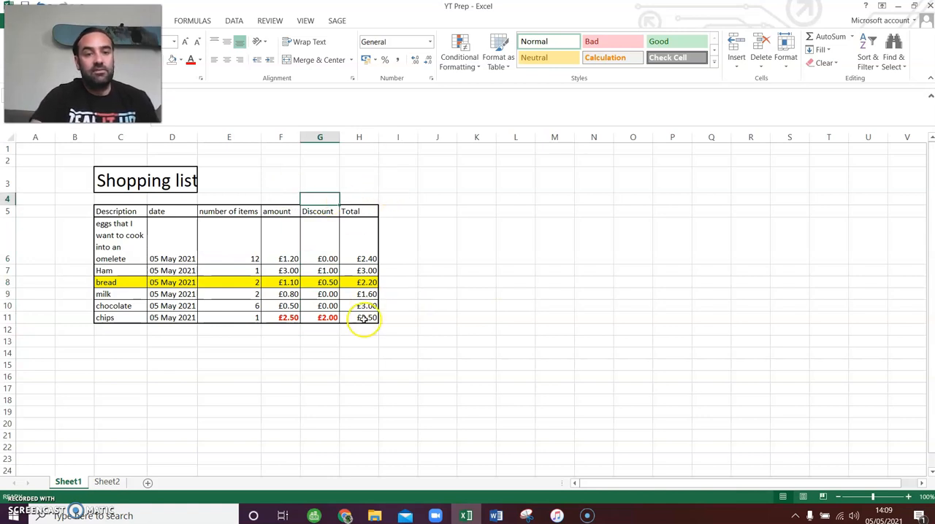
pyautogui.click(322, 234)
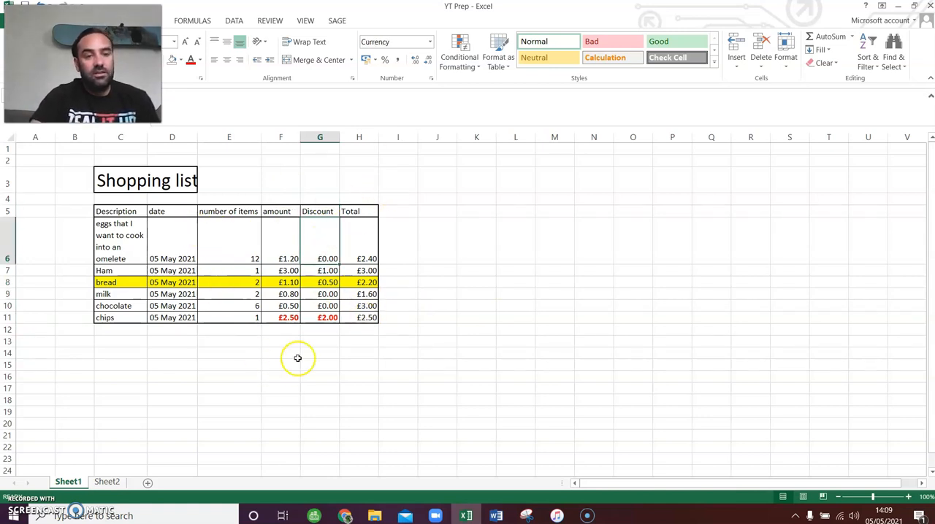
pyautogui.click(510, 378)
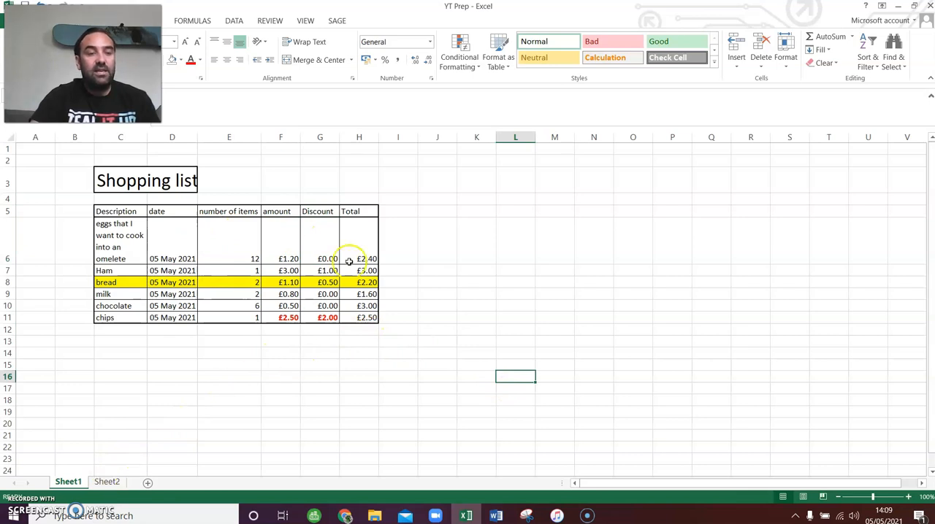
# - Insert another blank column between the amount and Discount columns
pyautogui.click(319, 138)
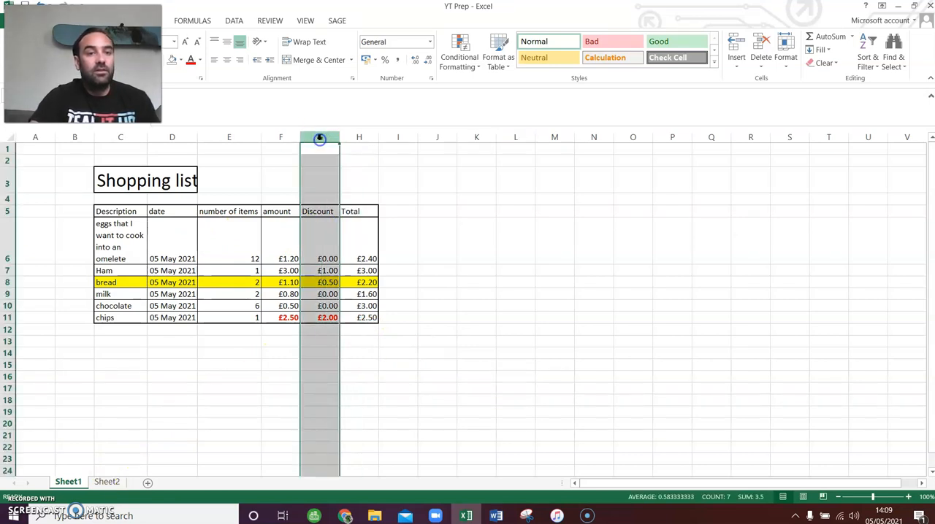
pyautogui.rightClick(319, 137)
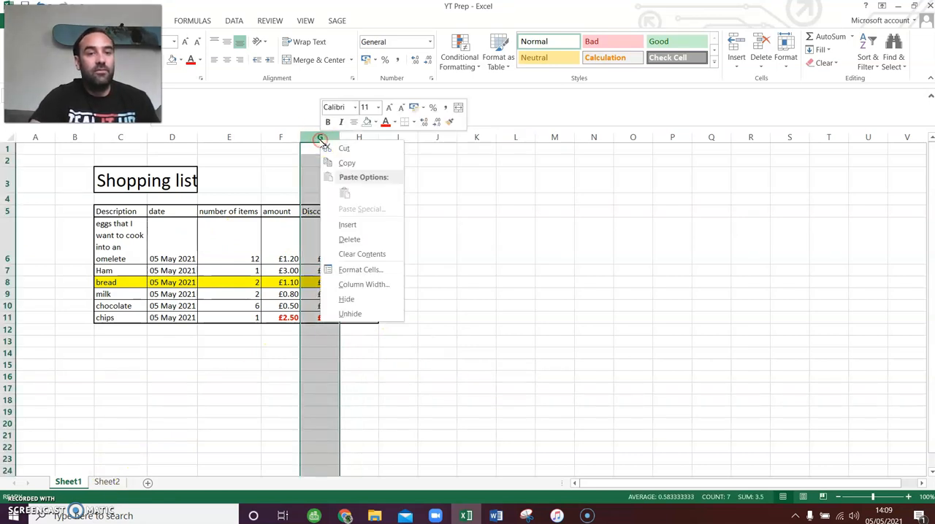
pyautogui.click(362, 225)
pyautogui.click(705, 435)
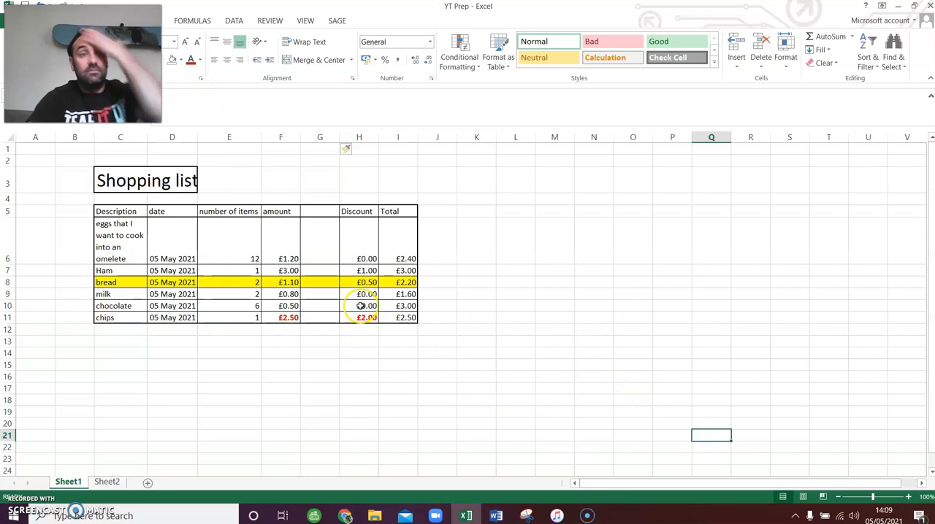
# - Delete the blank column G between the amount and Discount columns
pyautogui.click(320, 137)
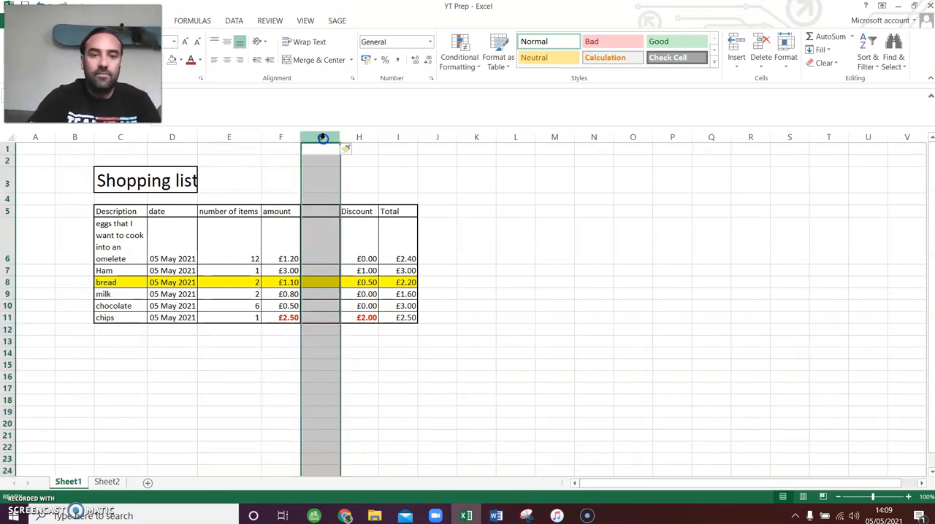
pyautogui.rightClick(319, 137)
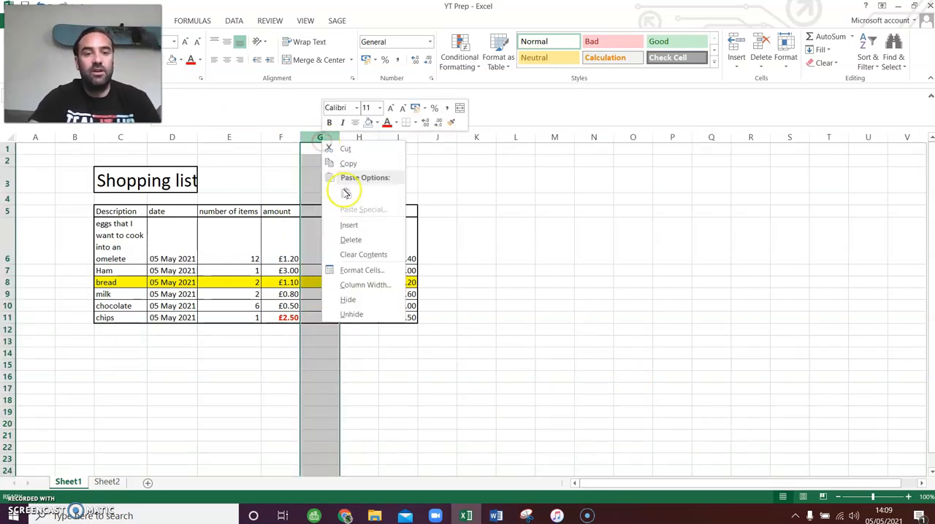
pyautogui.click(367, 241)
pyautogui.click(576, 254)
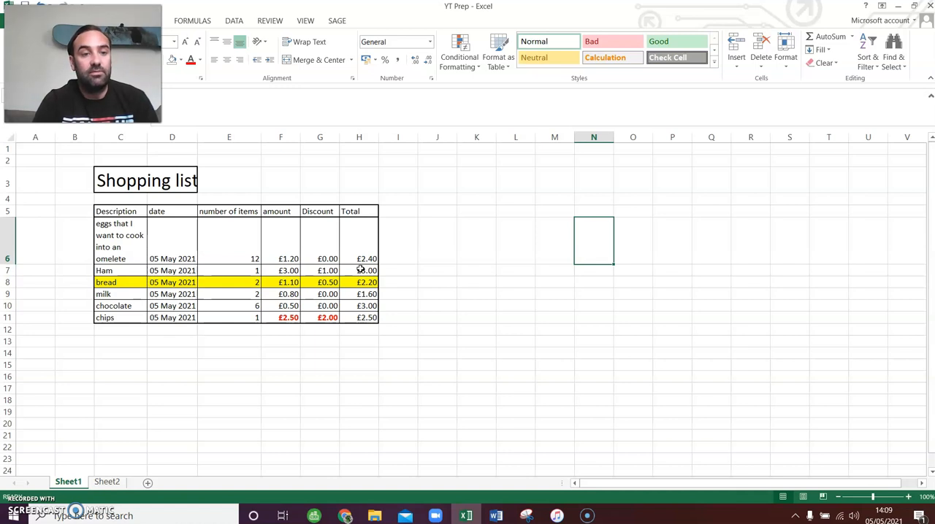
# - Extend the eggs date down to Ham and the bread date down to milk as a series, giving 06 May 2021 in both
pyautogui.click(174, 231)
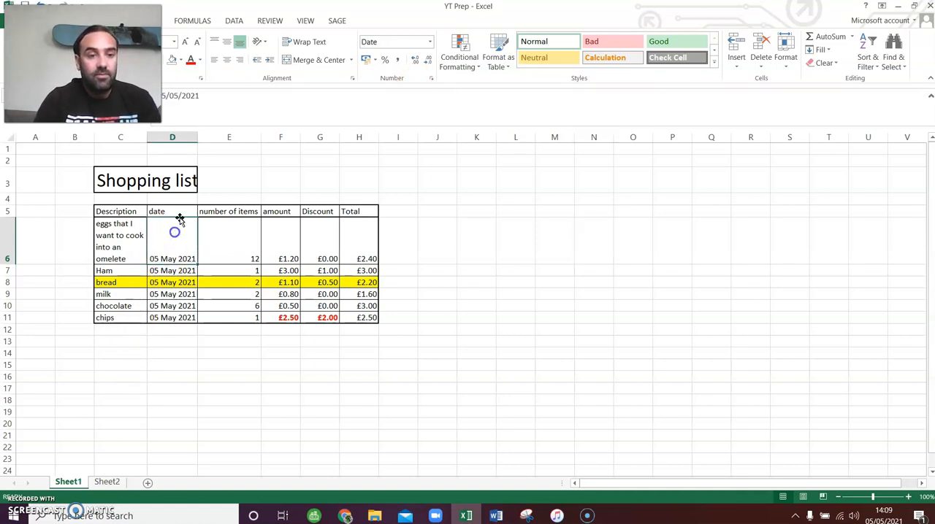
pyautogui.click(178, 137)
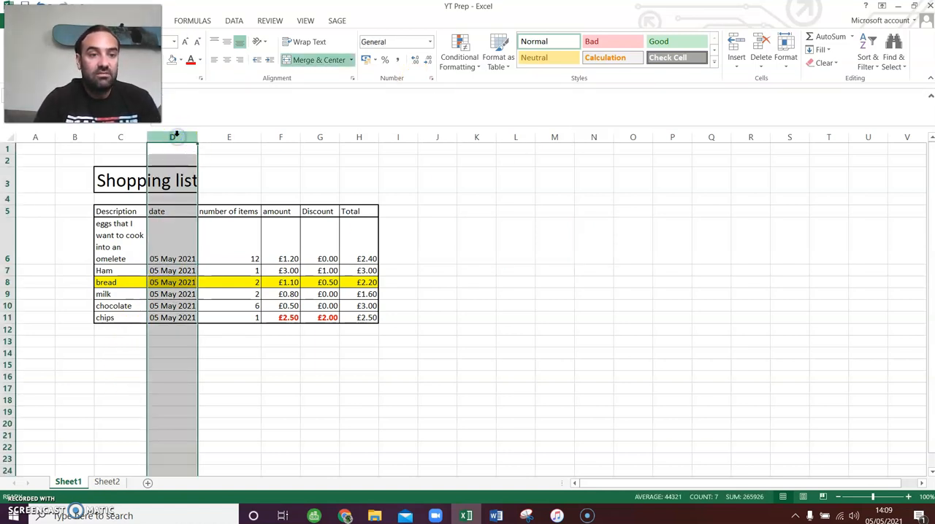
pyautogui.click(211, 317)
pyautogui.click(168, 258)
pyautogui.moveTo(168, 258); pyautogui.dragTo(194, 302)
pyautogui.click(172, 307)
pyautogui.click(185, 287)
pyautogui.click(294, 357)
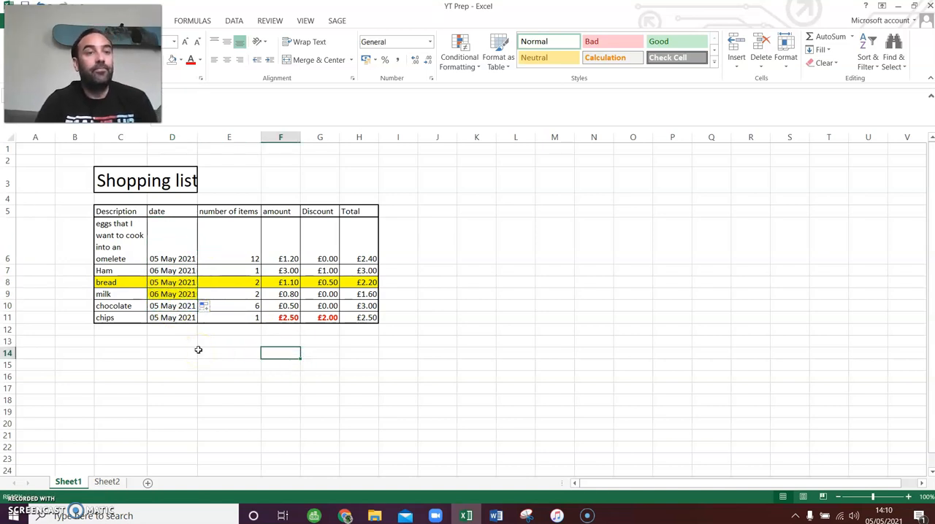
pyautogui.click(156, 294)
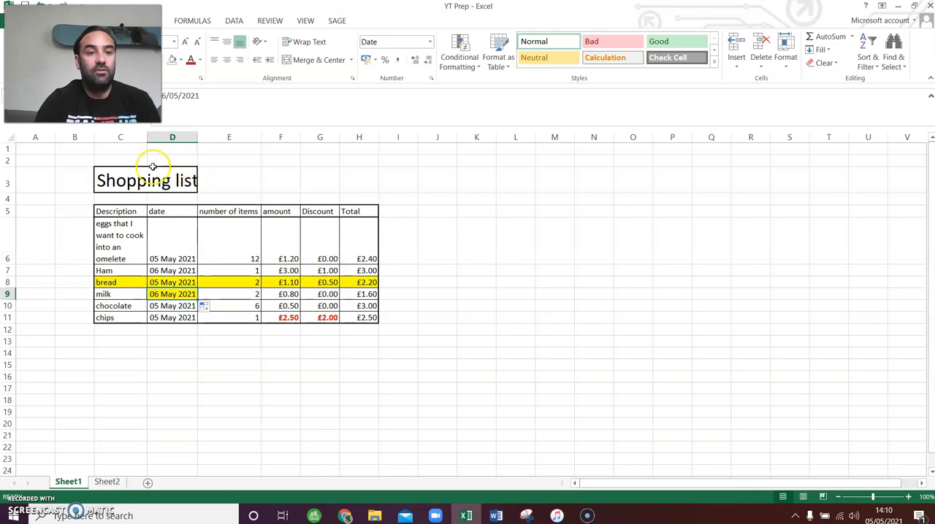
# - Narrow the number of items column and shorten the eggs row, and autofit each back to its contents
pyautogui.moveTo(261, 138); pyautogui.dragTo(230, 143)
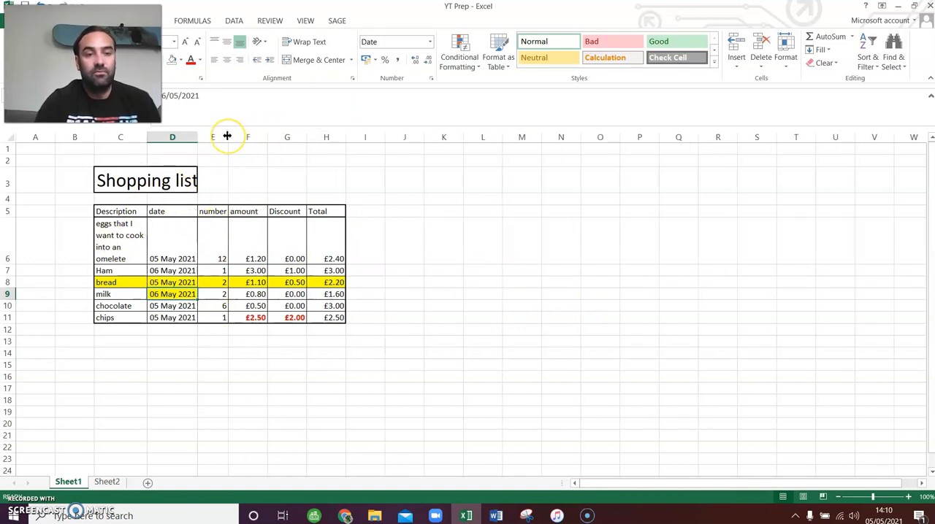
pyautogui.doubleClick(227, 137)
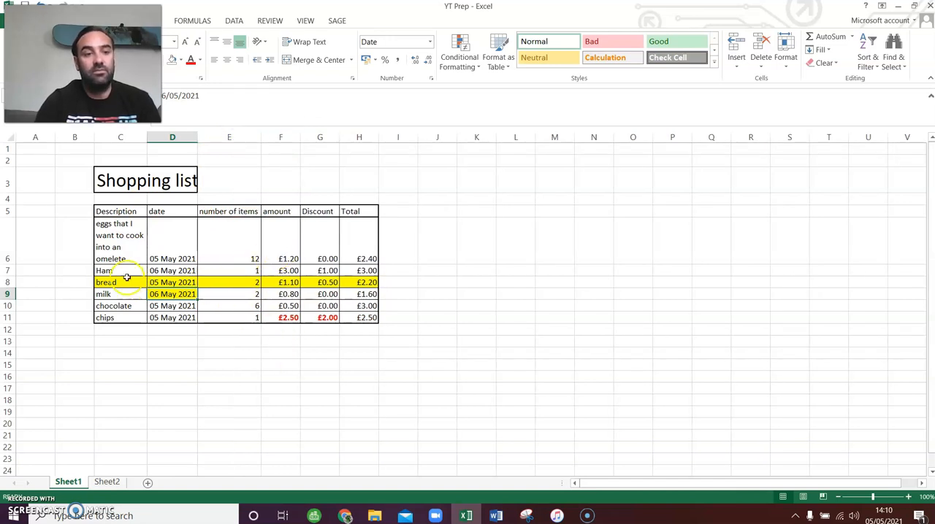
pyautogui.moveTo(8, 262); pyautogui.dragTo(8, 248)
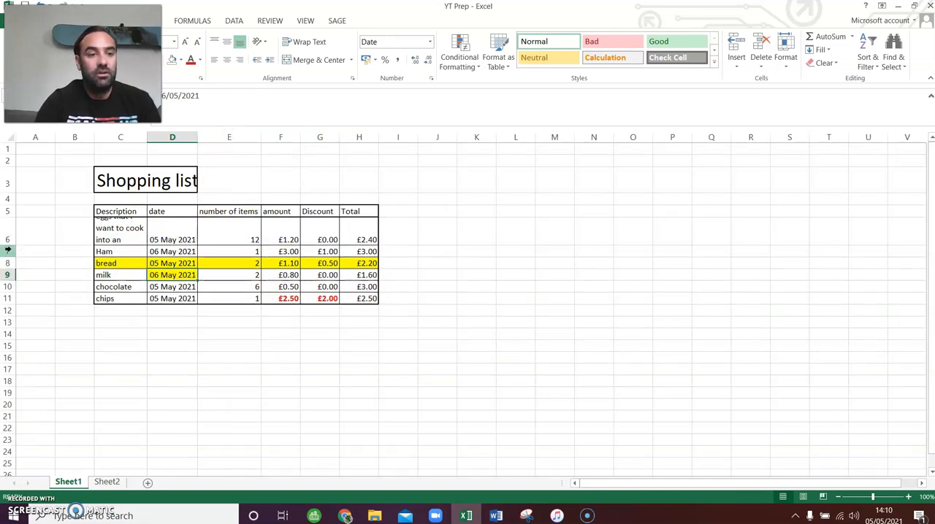
pyautogui.doubleClick(9, 247)
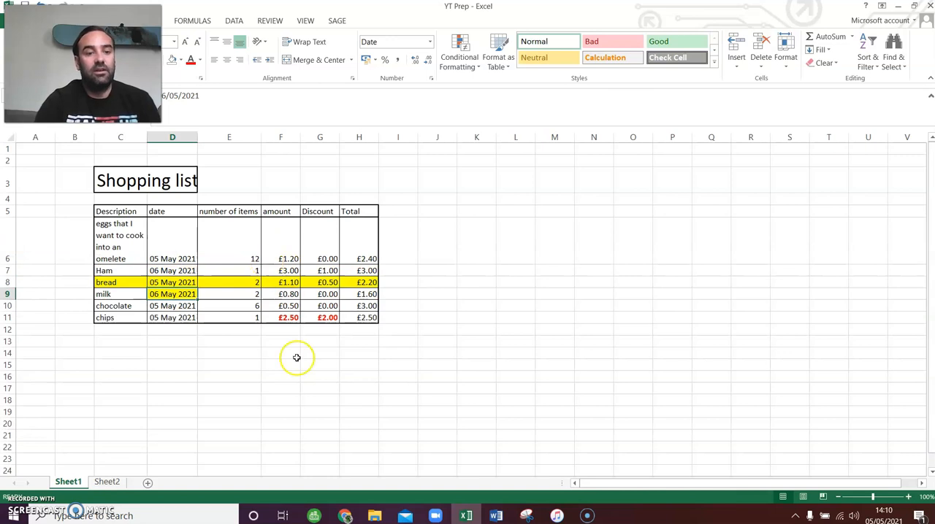
# - On the Sheet2 checklist, mark Add column, Remove row and Remove column as Done in cells F22 to F24
pyautogui.click(108, 482)
pyautogui.click(227, 325)
pyautogui.write('Done')
pyautogui.press('Return')
pyautogui.press('Return')
pyautogui.press('Return')
pyautogui.press('Up')
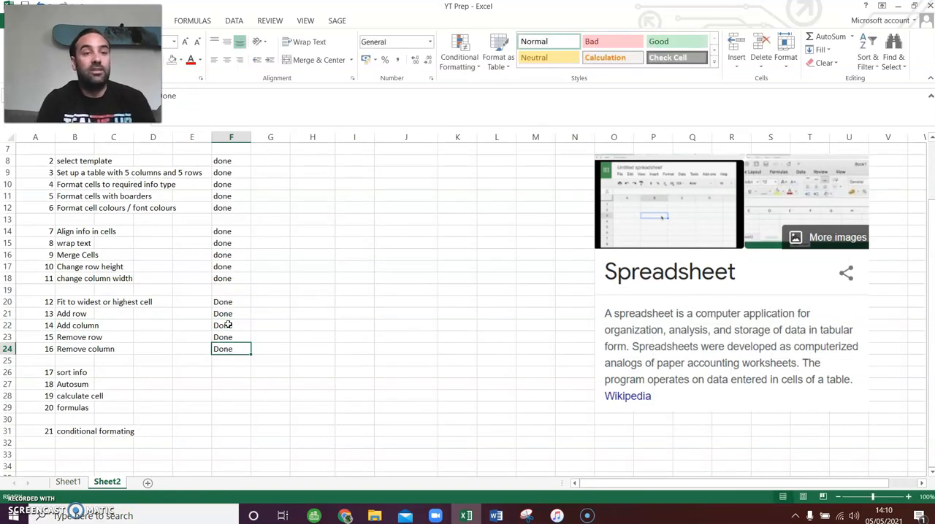